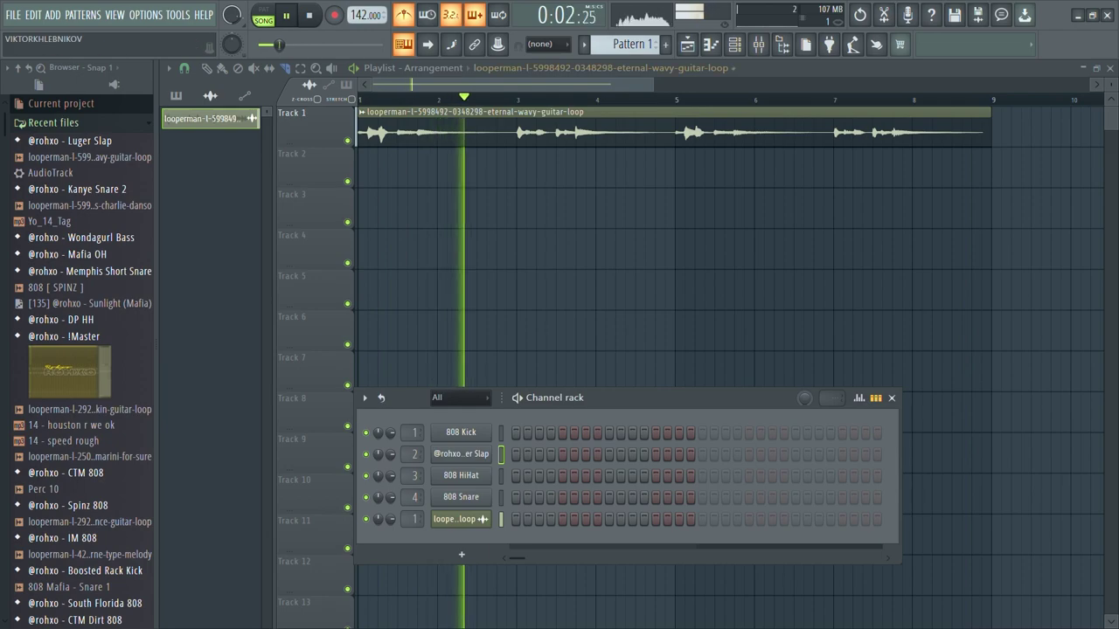
- Create a new pattern named clap
click(665, 43)
key(F2)
text(clap)
key(Return)
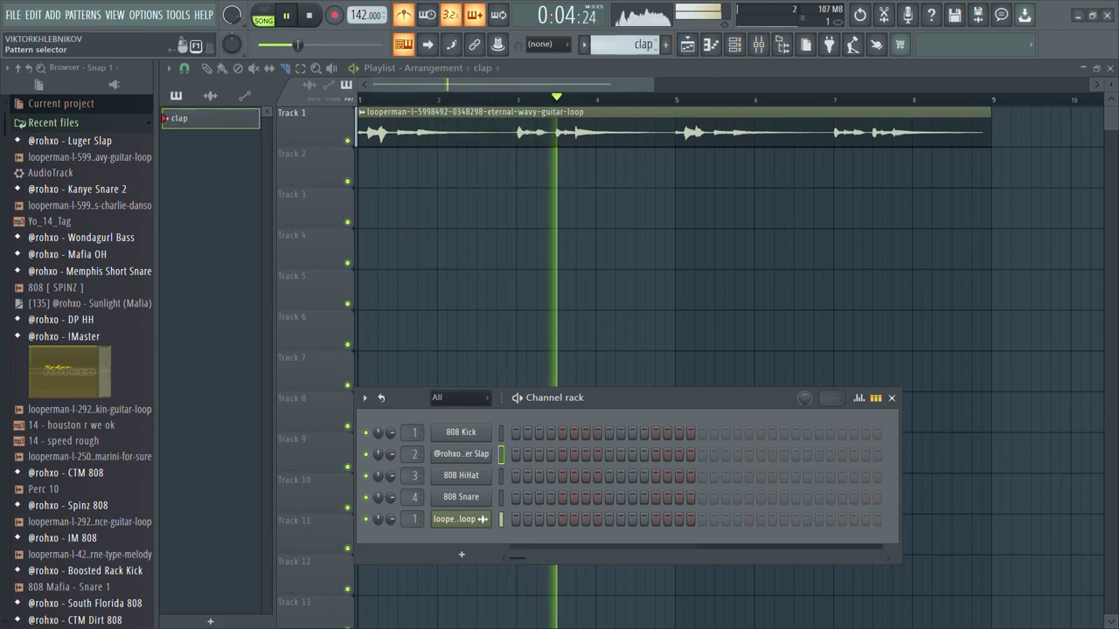
- Place the clap pattern twice on Track 2, starting at bars 1 and 5, to span the guitar loop
key(Page_Down)
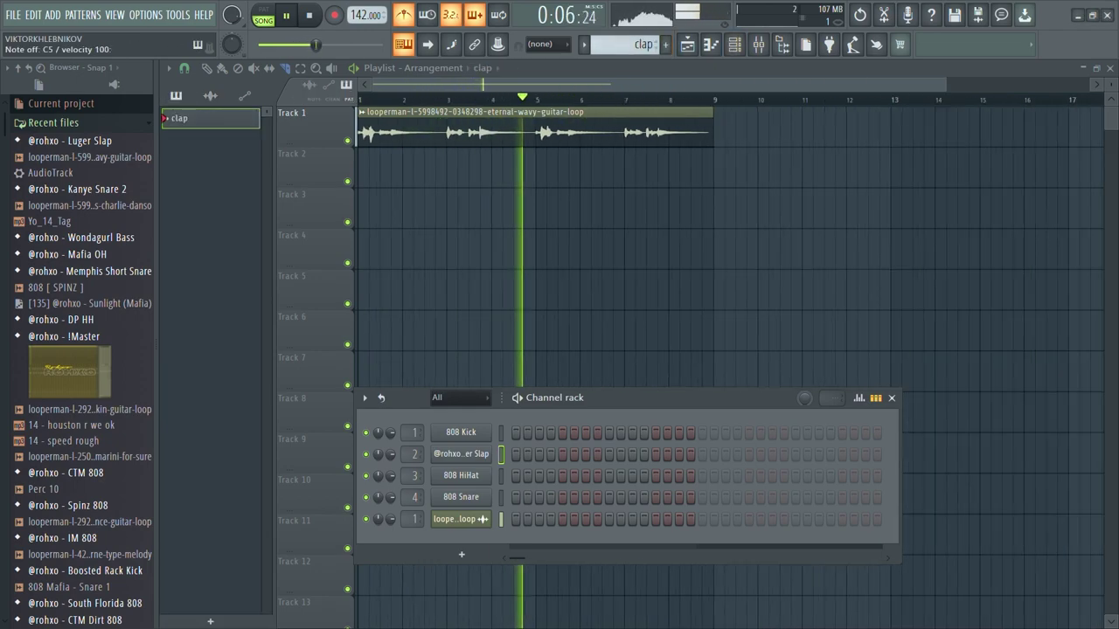
key(F6)
key(Page_Down)
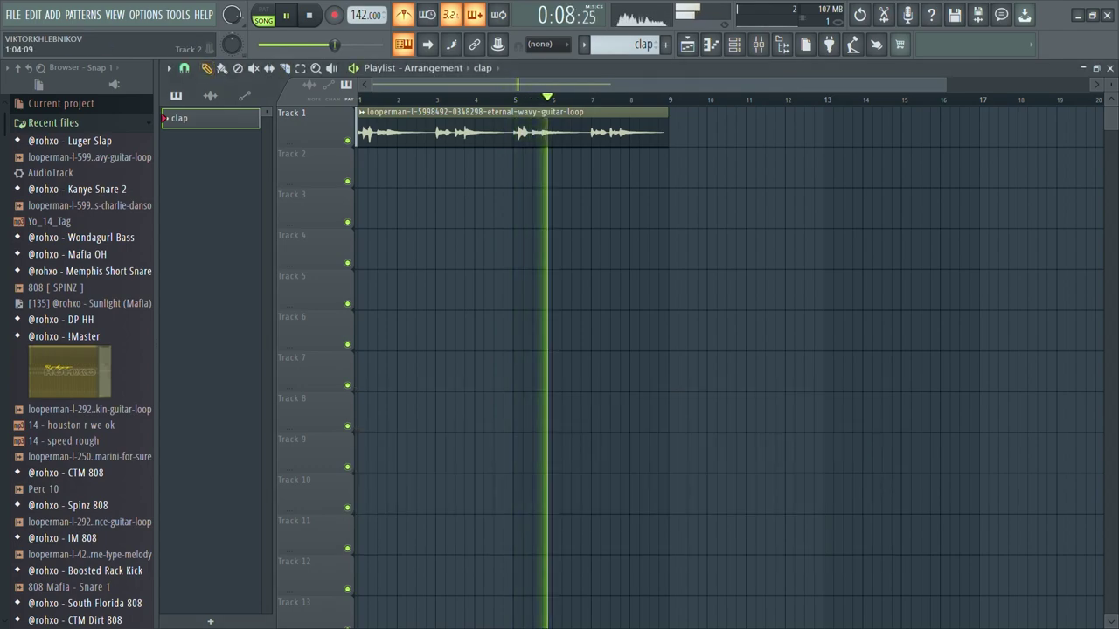
click(376, 170)
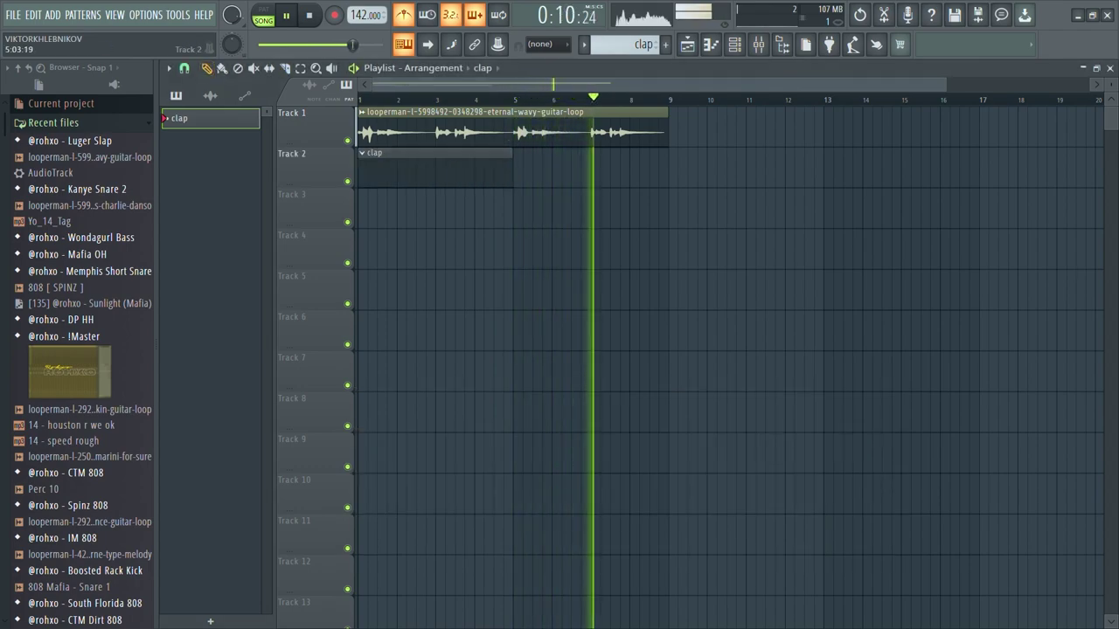
click(525, 170)
- In the Luger Slap piano roll, add one C5 clap on beat 3 of each of the first four bars
key(F7)
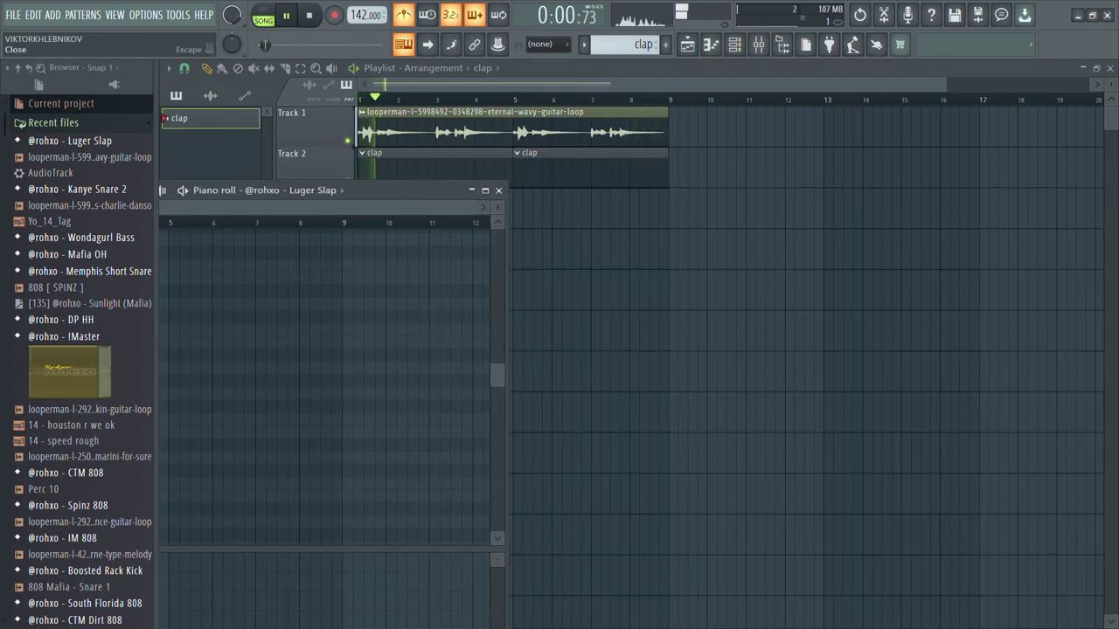
click(485, 190)
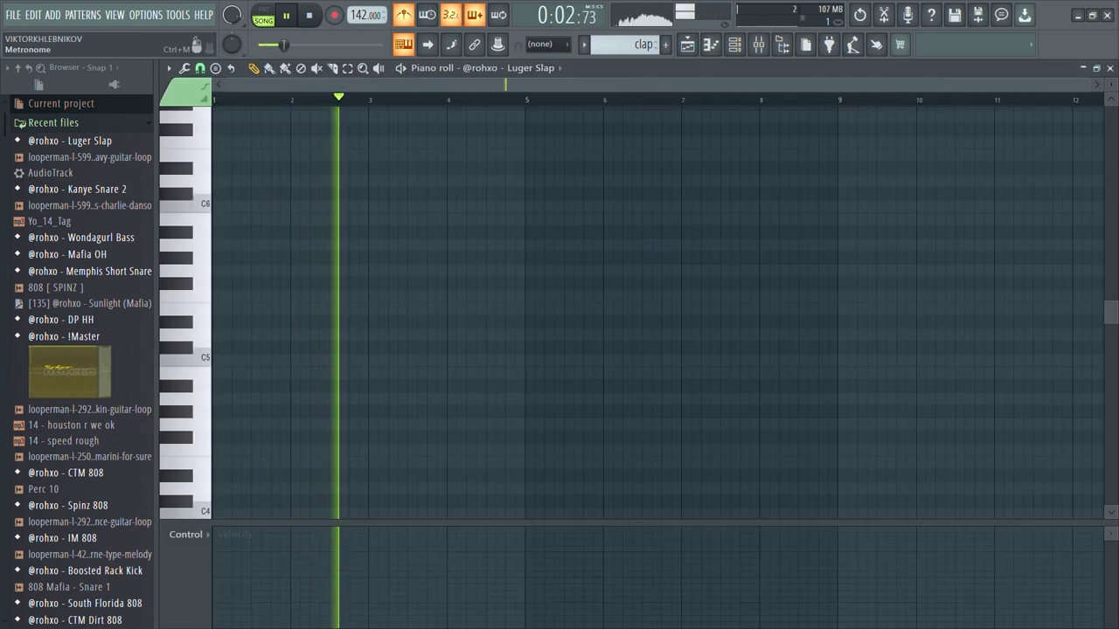
click(256, 360)
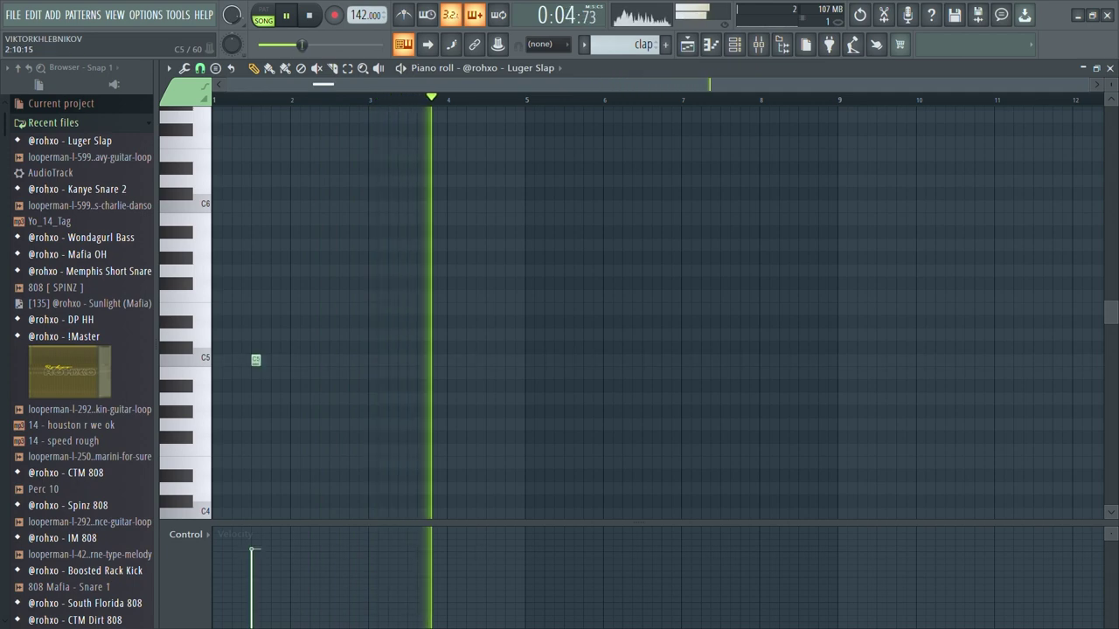
click(334, 360)
click(432, 360)
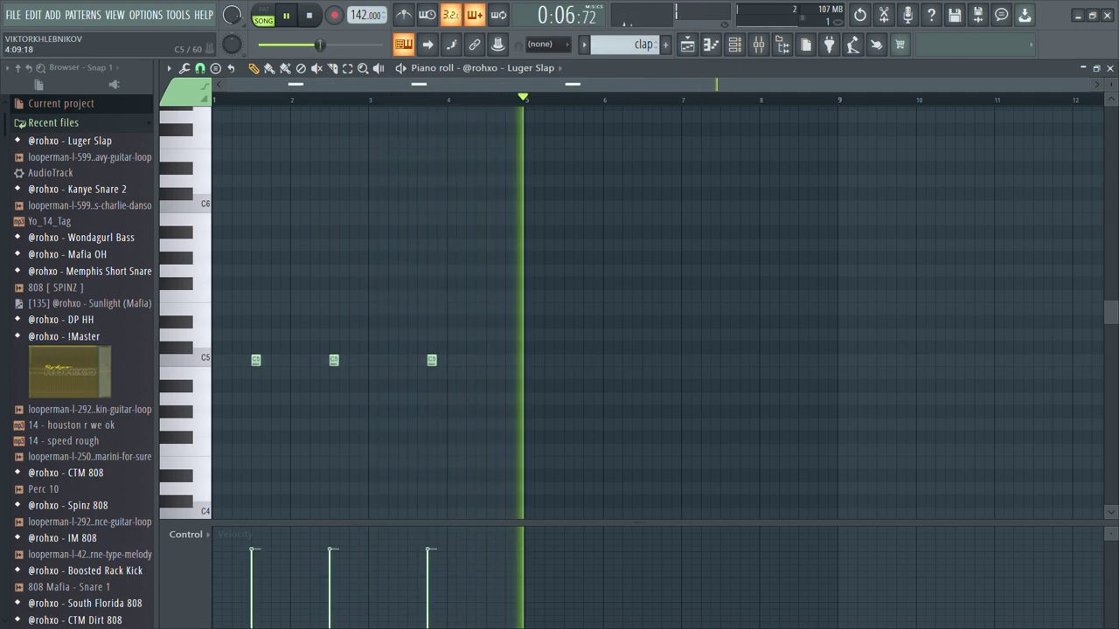
click(402, 360)
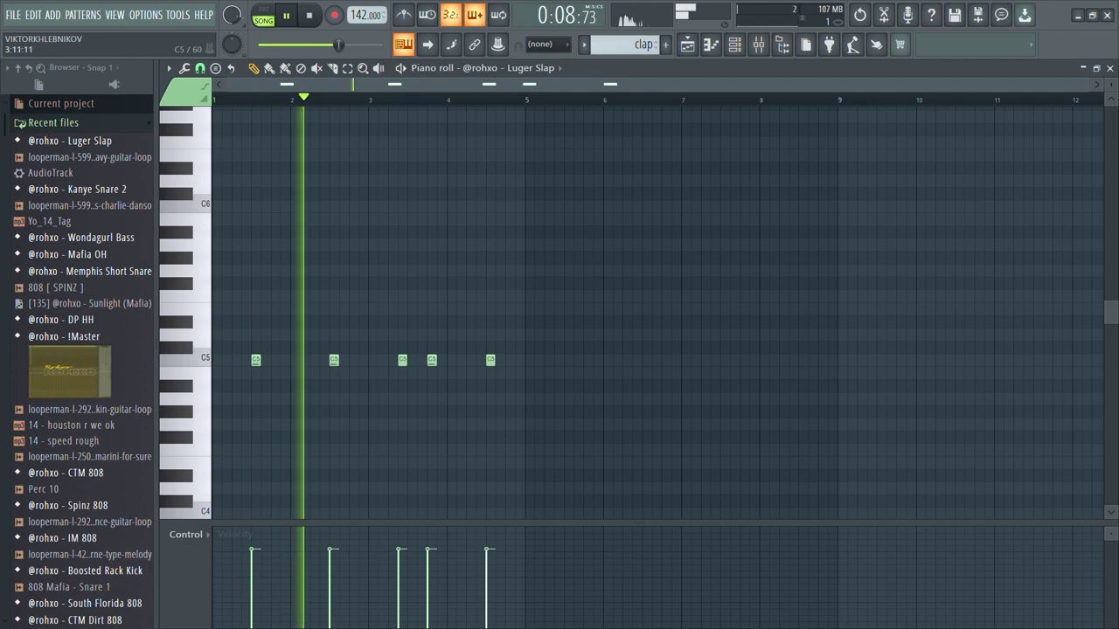
click(490, 360)
right_click(432, 360)
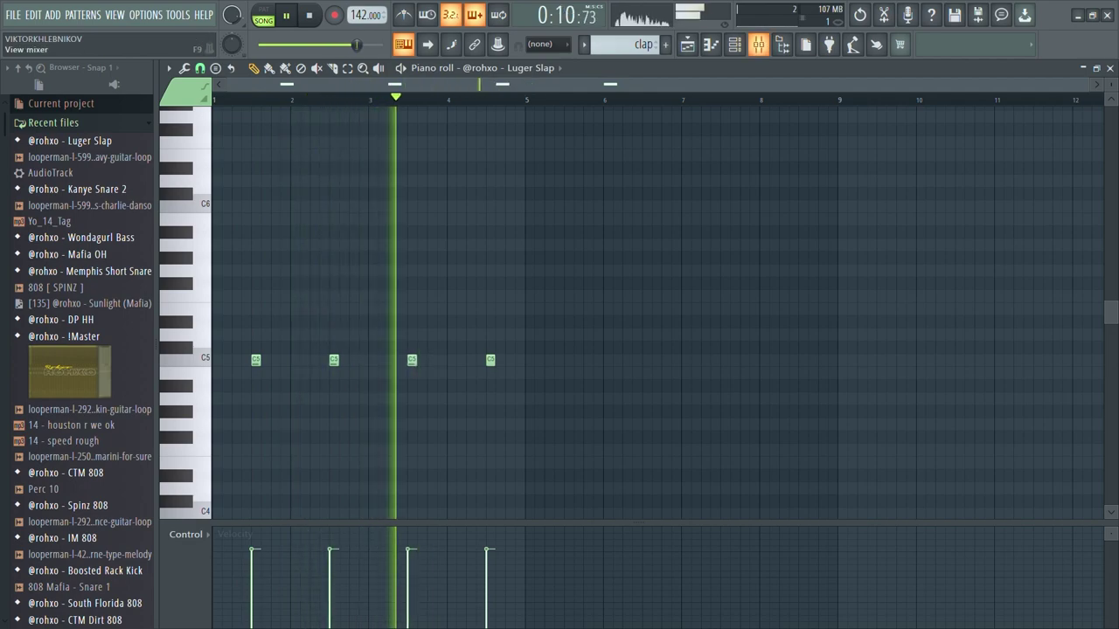
- Balance the mixer by lowering the clap on Insert 2 and raising the 808 on Insert 5
key(F9)
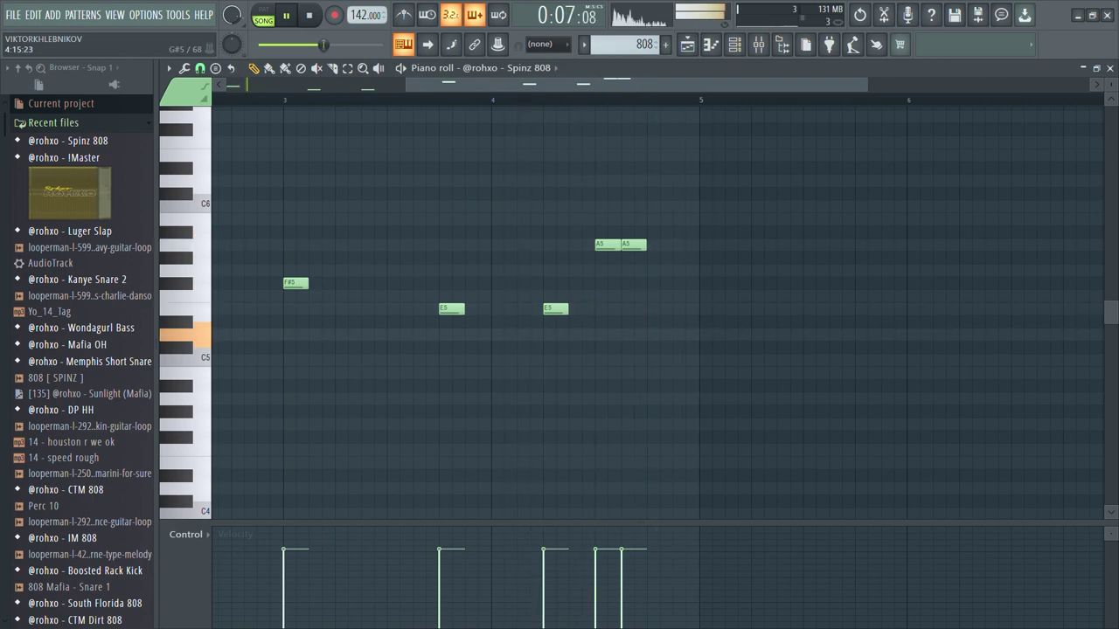
key(F5)
key(F9)
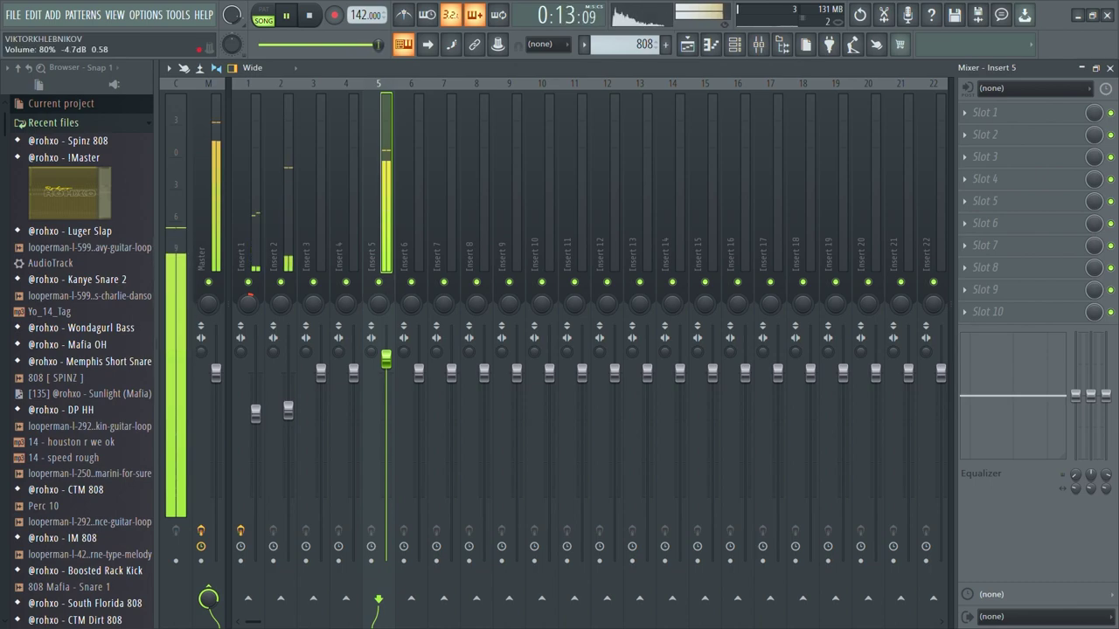
key(F6)
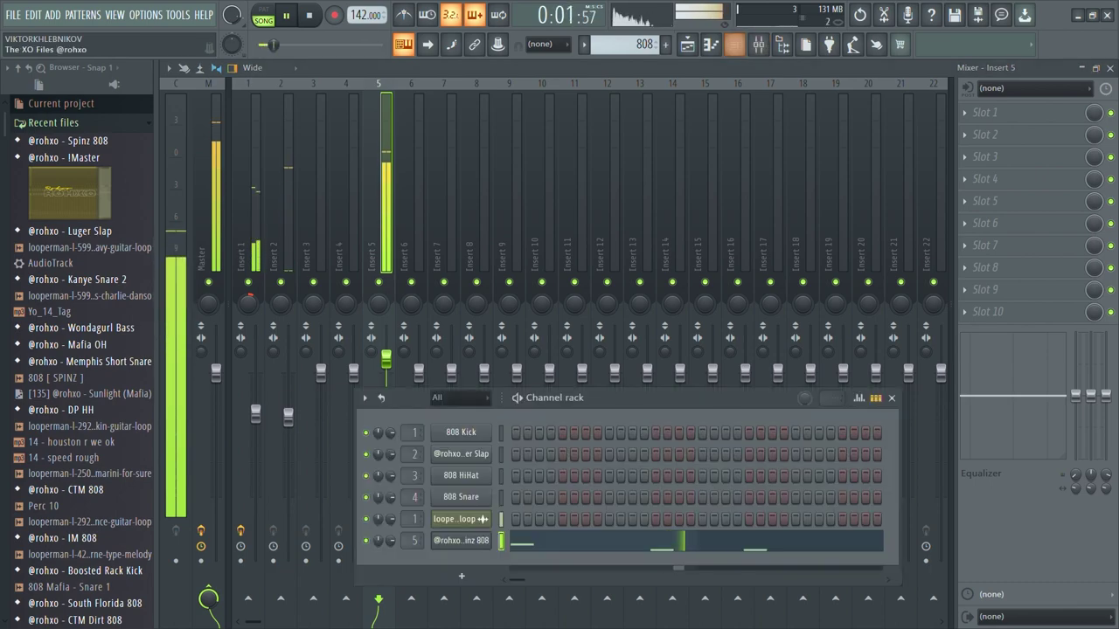
drag(26, 409, 460, 475)
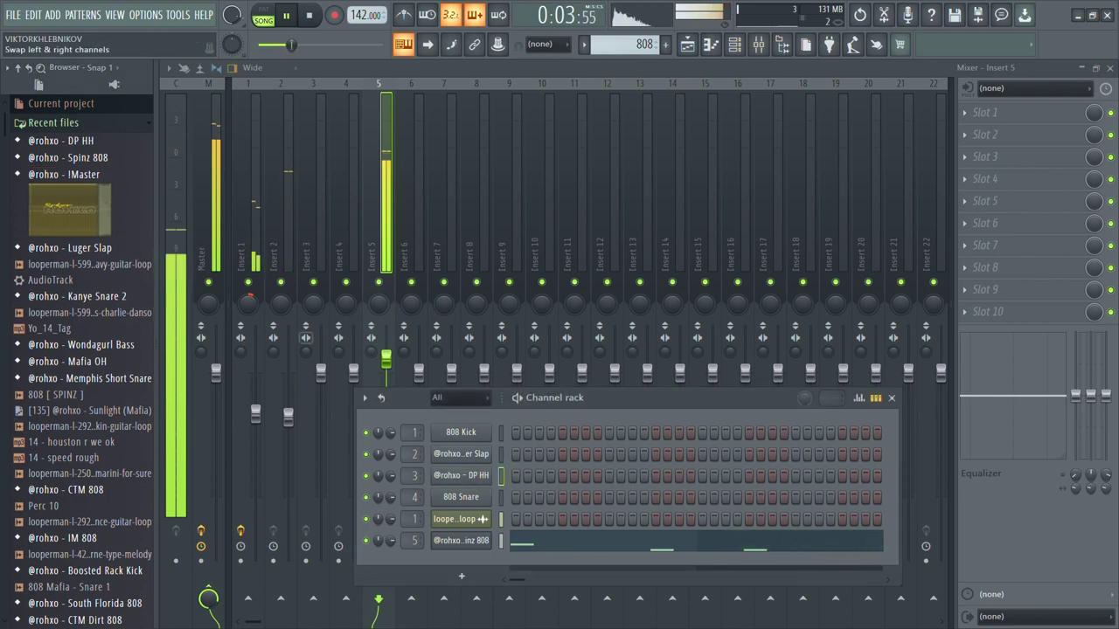
drag(321, 371, 321, 457)
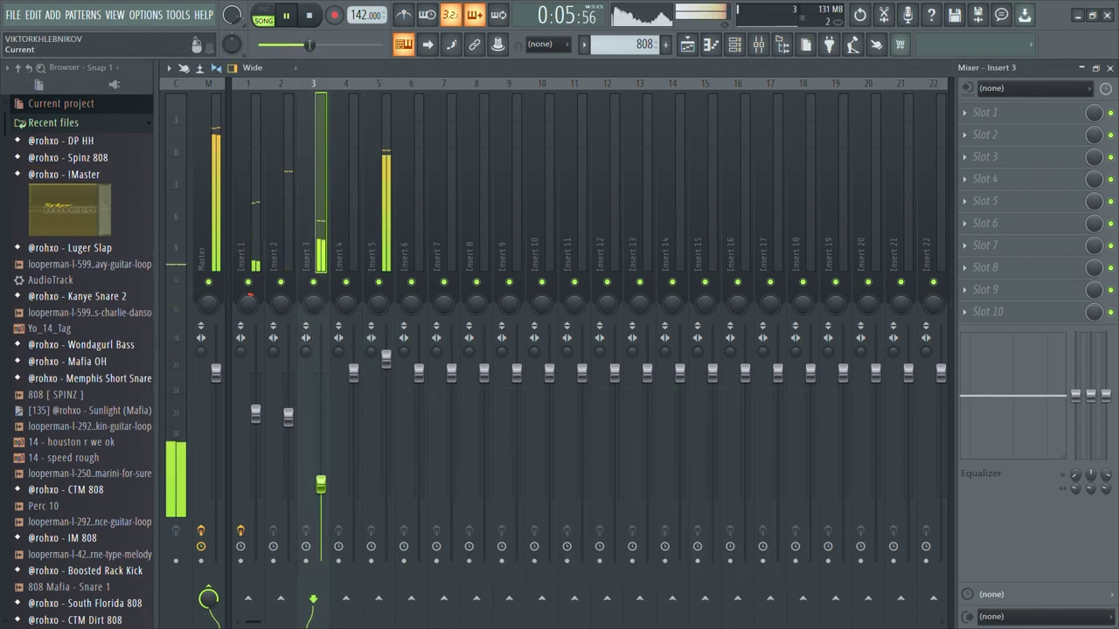
click(203, 244)
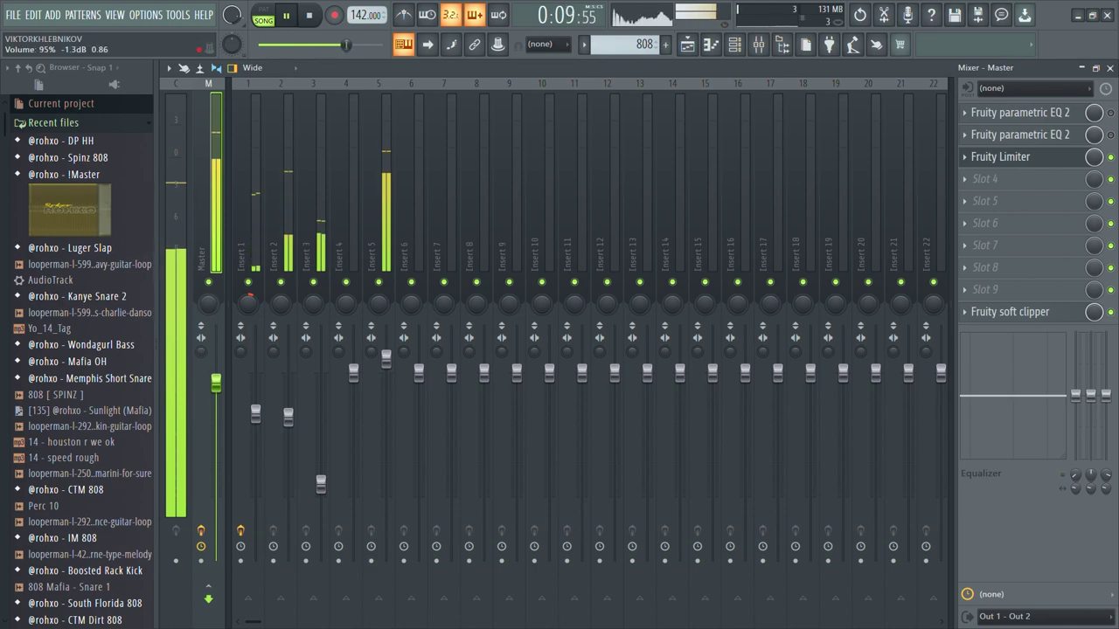
key(space)
- Fill bars 1 and 2 of the hih pattern with eighth-note C5 hi-hats, then halve the third note and split it in two
key(F7)
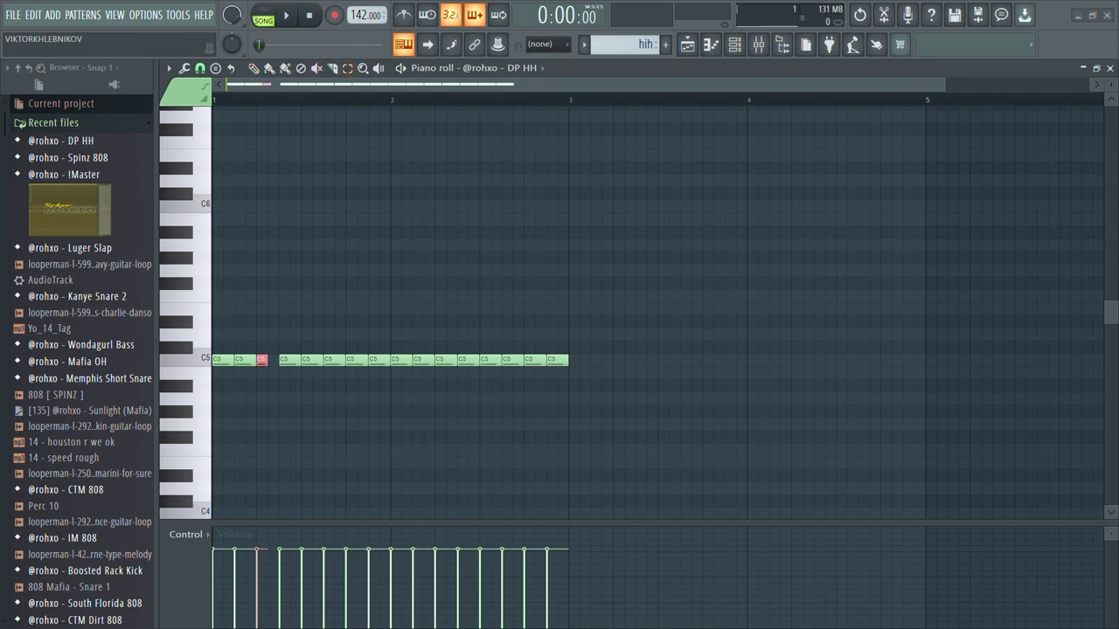
key(space)
key(space)
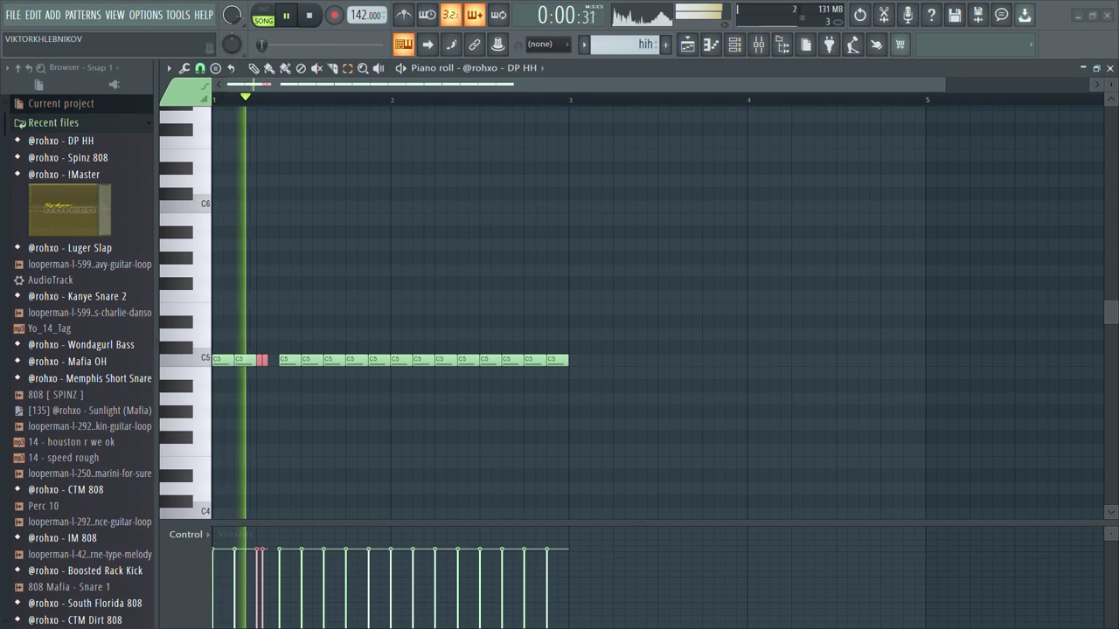
- Move the sixth hi-hat note of bar 1 down to A4, halve its length and chop it into four hits
key(space)
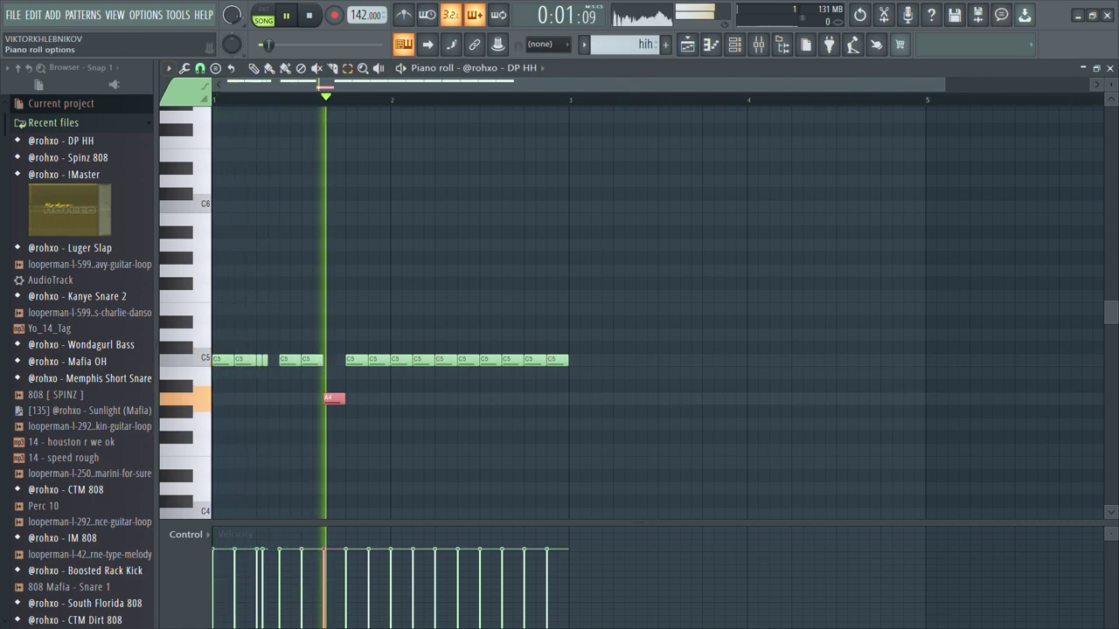
key(space)
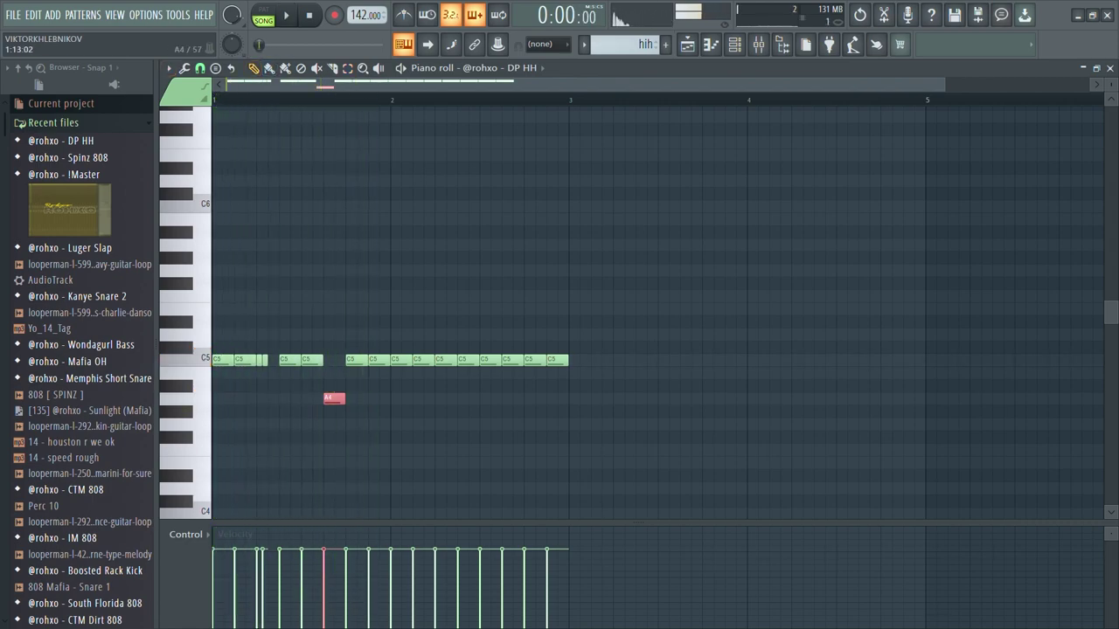
key(space)
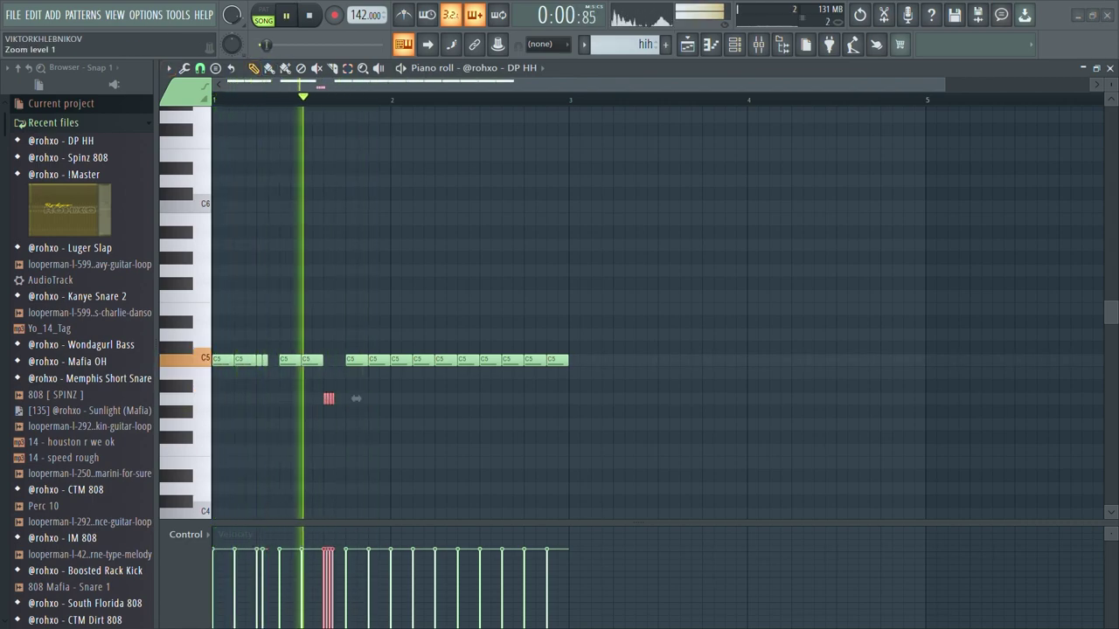
- Turn bar 1's last hi-hat into a short four-hit roll on B4, and chop bar 2's second-to-last note into a fast roll
key(space)
key(ctrl+u)
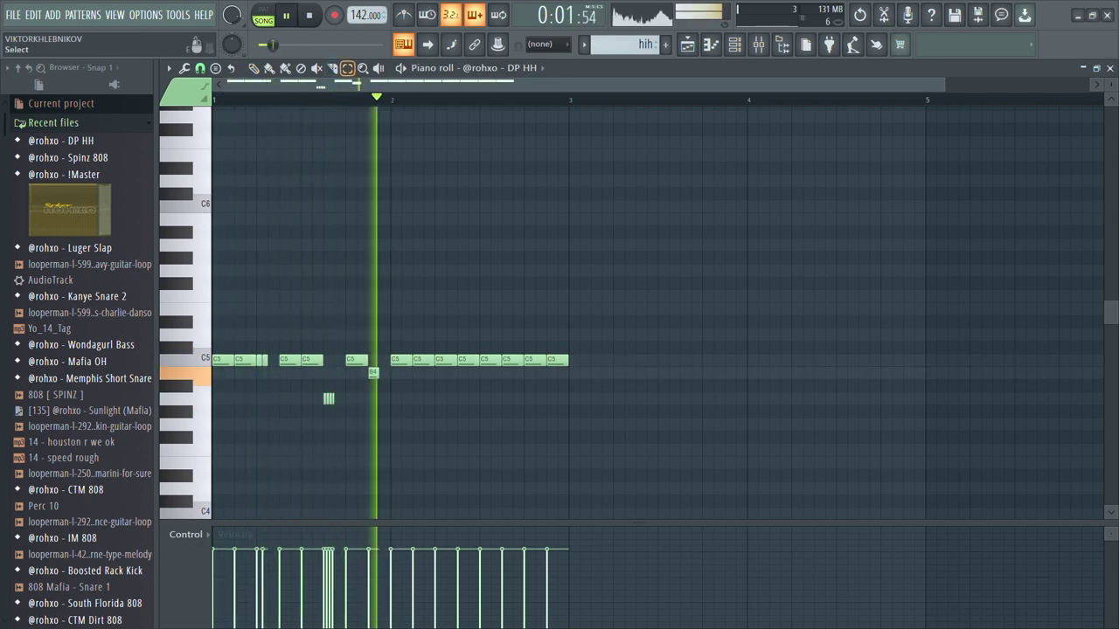
key(space)
key(space)
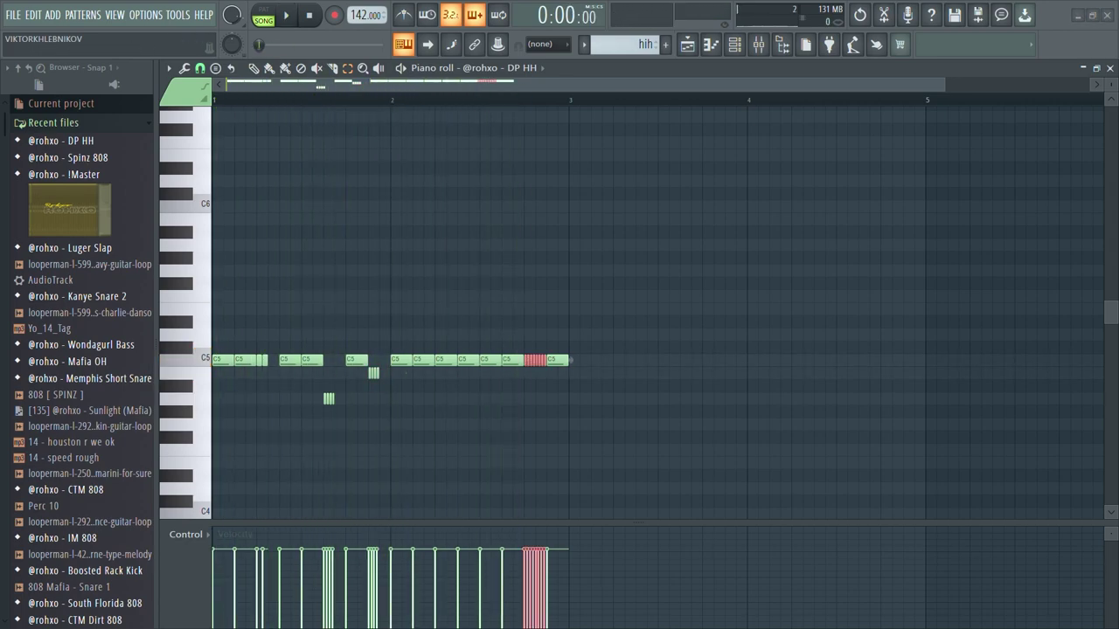
- Taper the roll near the end of bar 2 and trim it to four hits, and make the final note a short four-hit roll on F4
key(space)
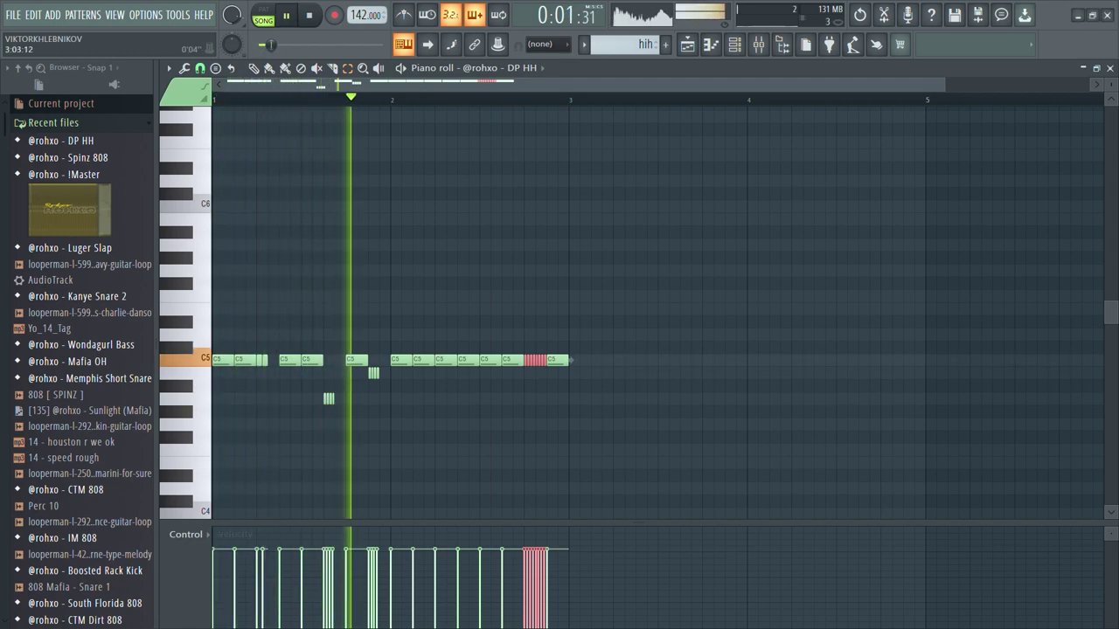
scroll(591, 306, up, 2)
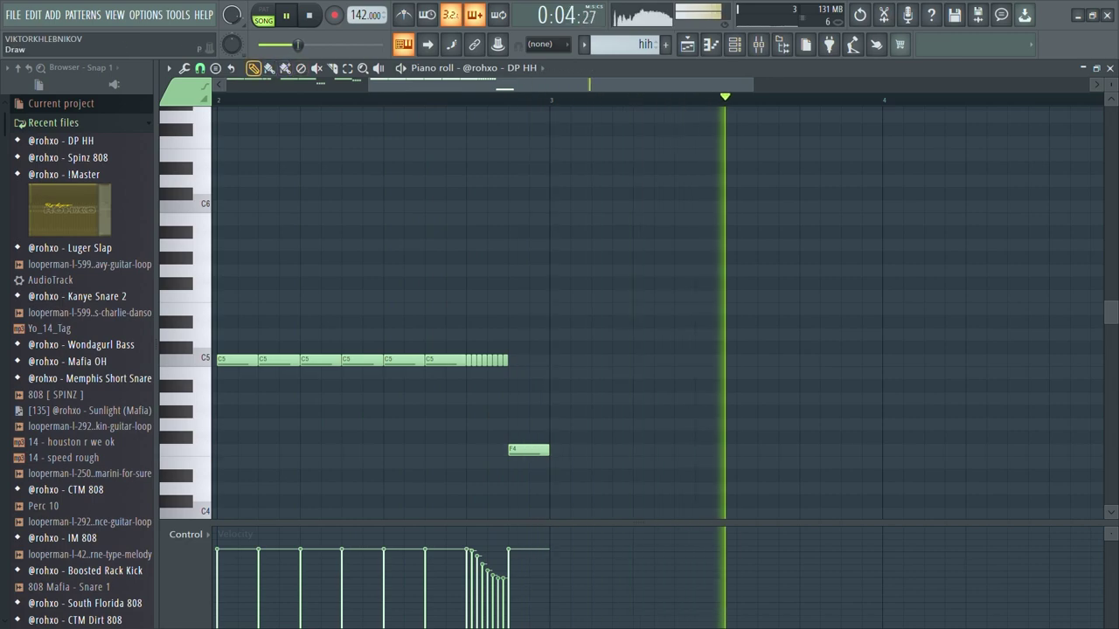
key(ctrl+z)
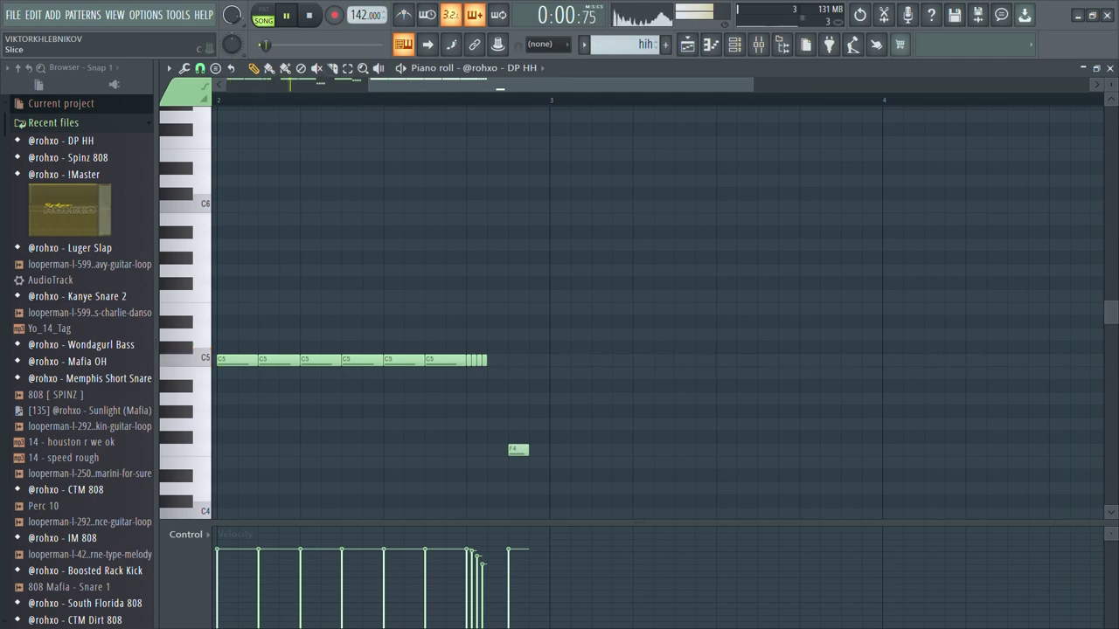
drag(508, 449, 529, 449)
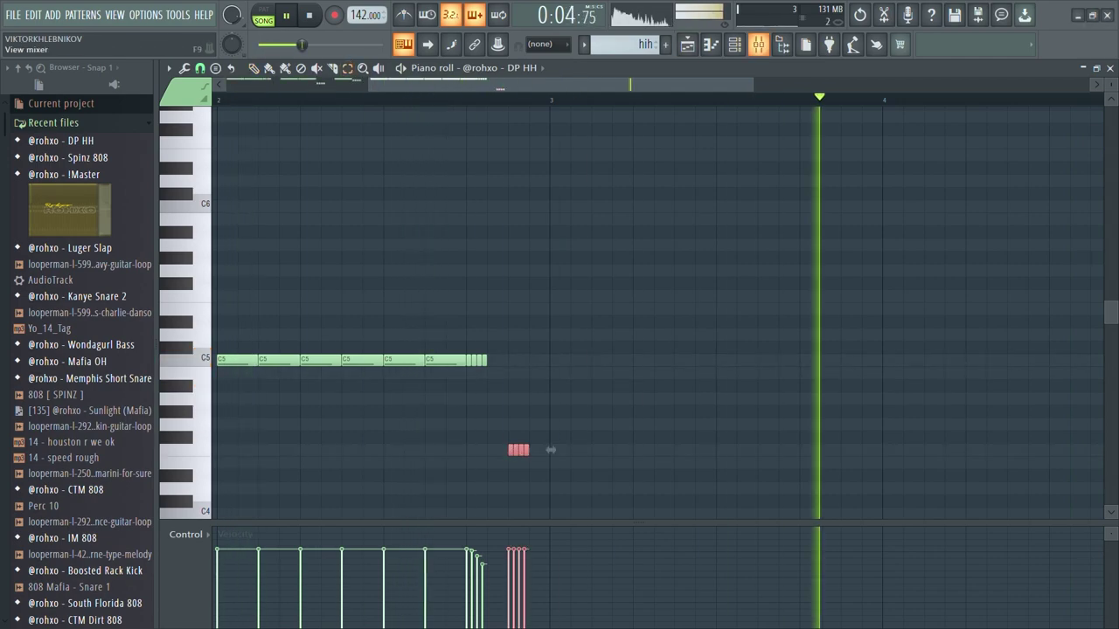
- Duplicate the two-bar hi-hat pattern into bars 3 and 4, and raise the hi-hat level on Insert 3 slightly
key(F9)
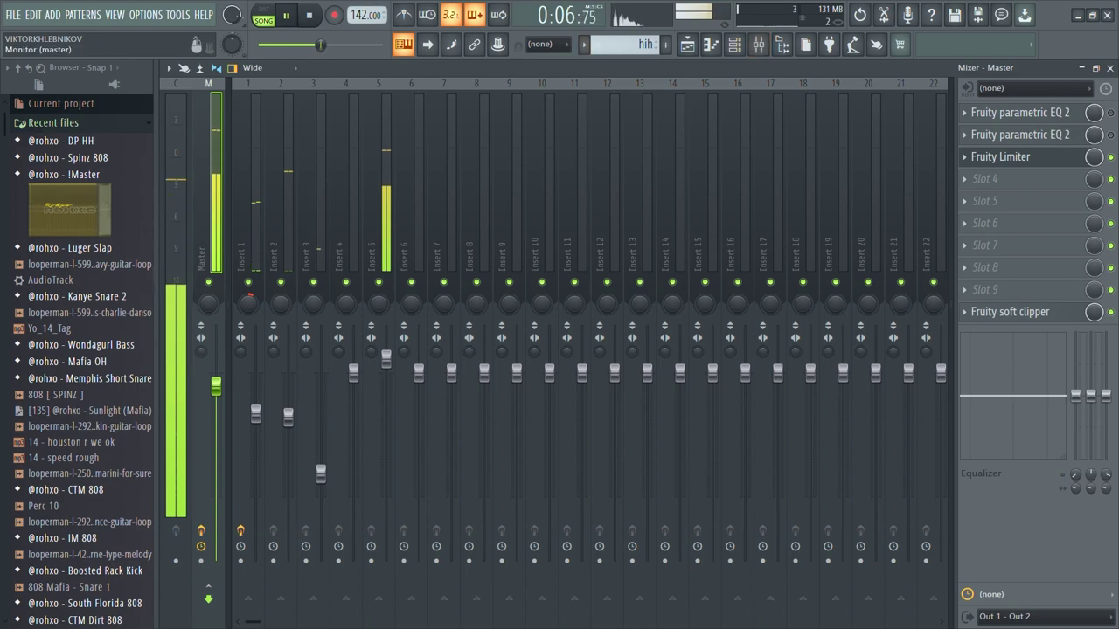
key(F7)
key(ctrl+a)
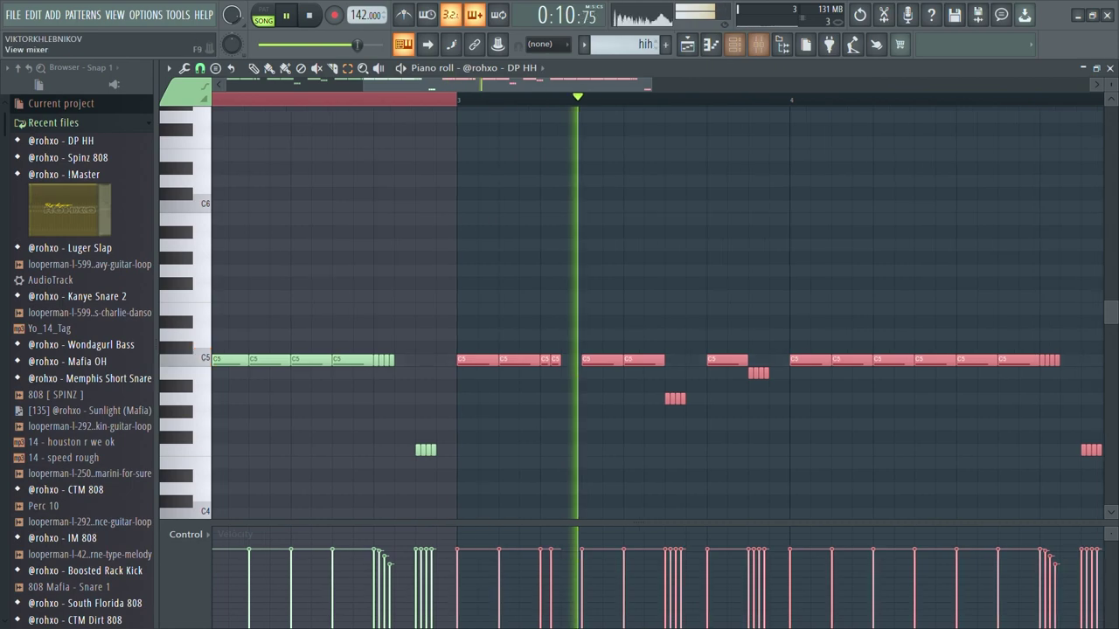
key(F9)
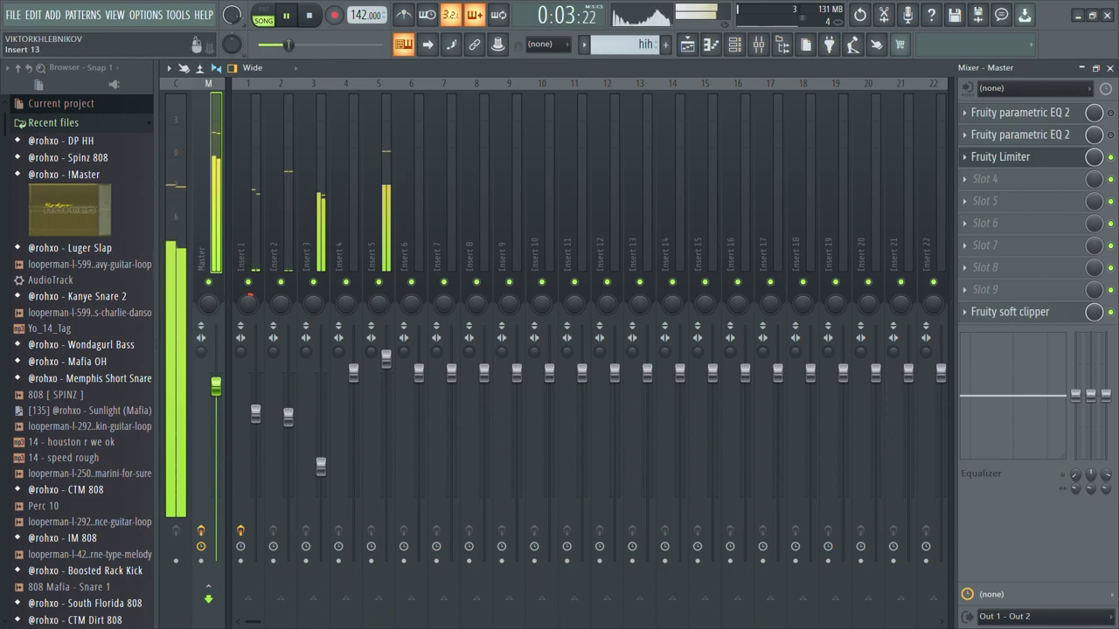
- Vary the hi-hats in bars 3 and 4 by repitching the rolls to C5, G4 and E4 and one single note to D4
key(F7)
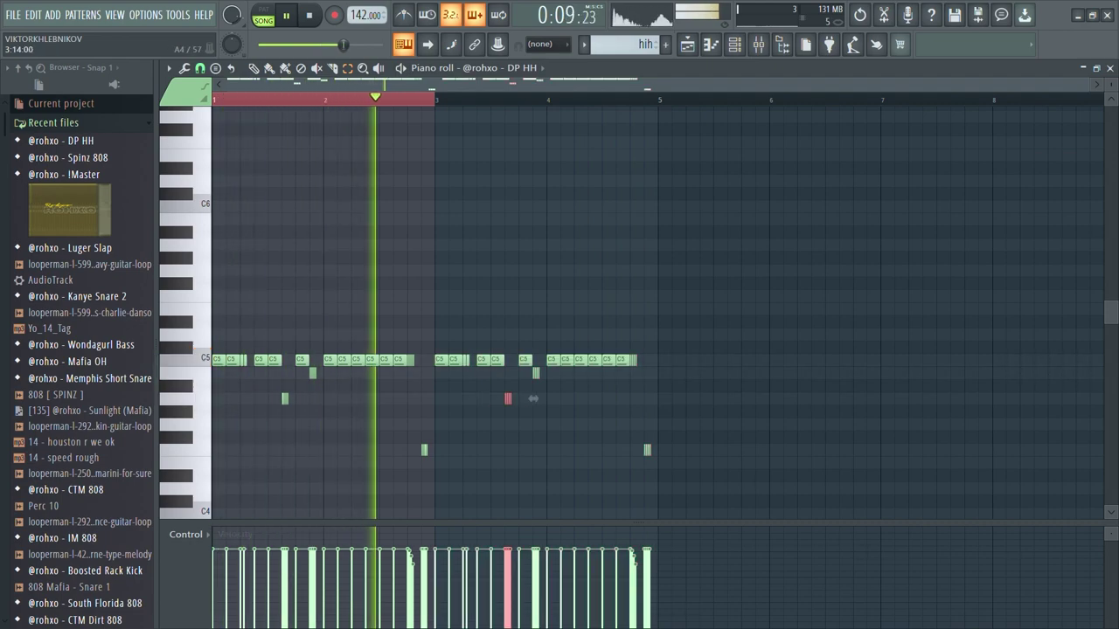
drag(507, 398, 508, 374)
key(shift+Up)
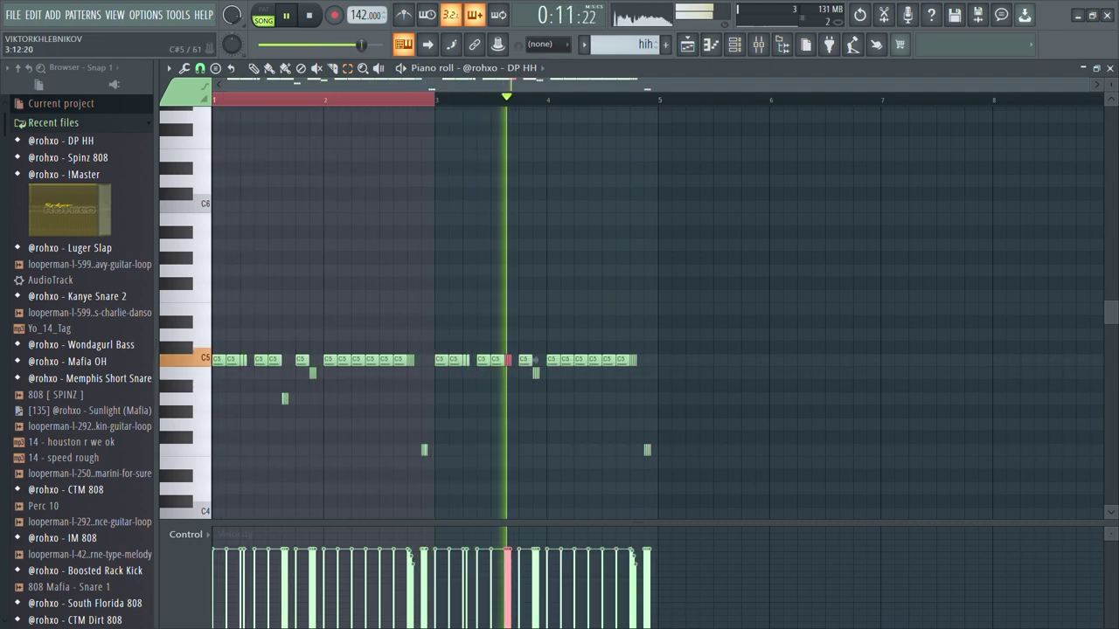
key(space)
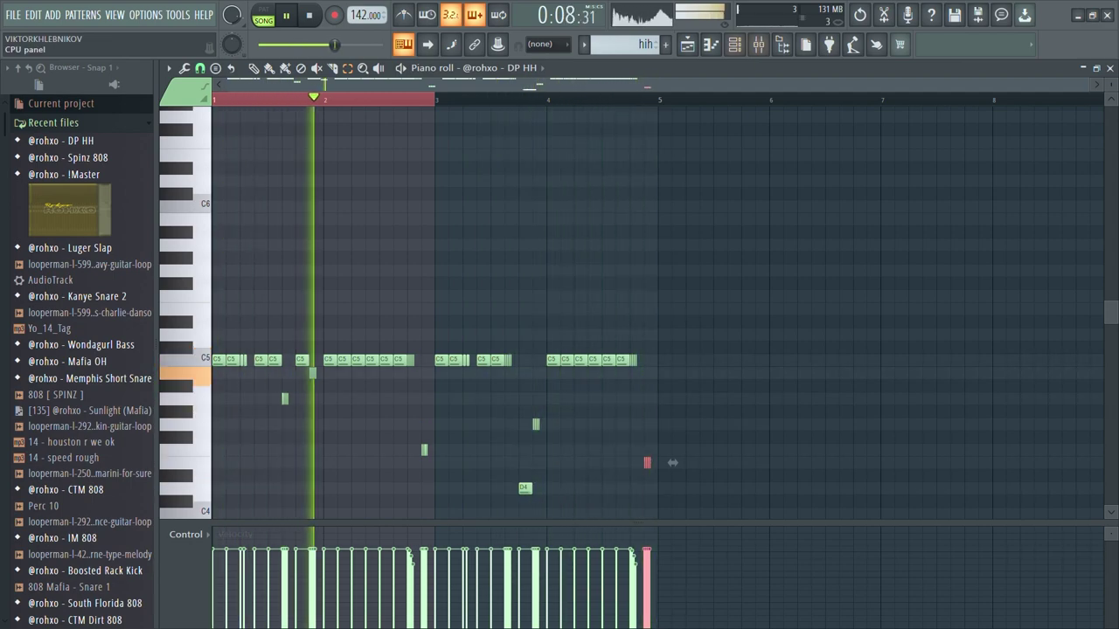
- Cut the low frequencies of the clap on Insert 2 with the track equalizer, to -18.0 at 171 Hz
key(F9)
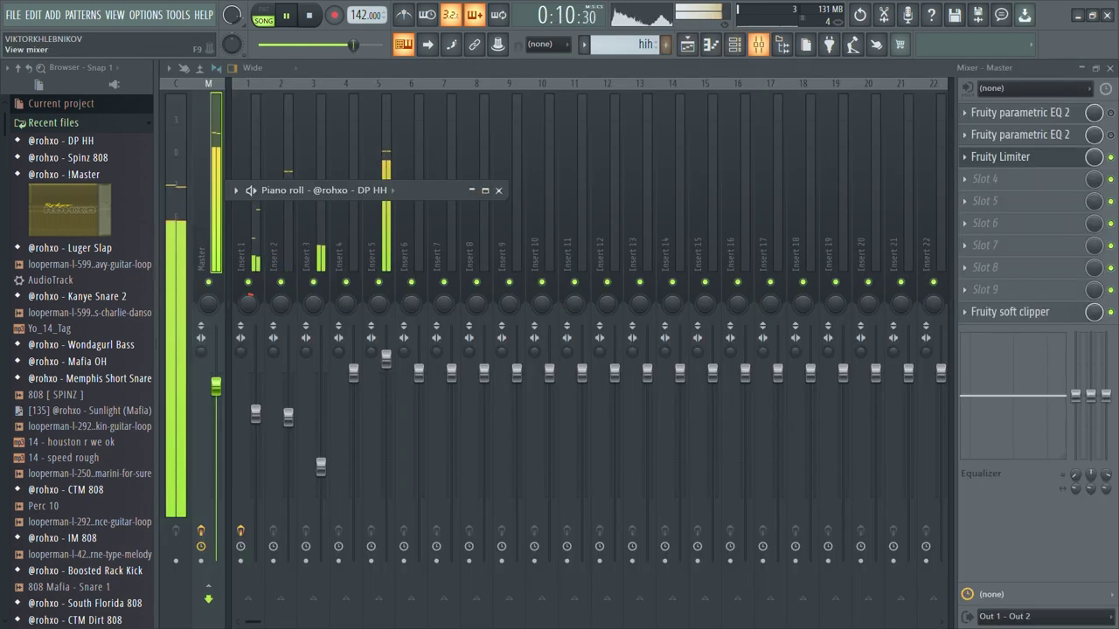
click(288, 417)
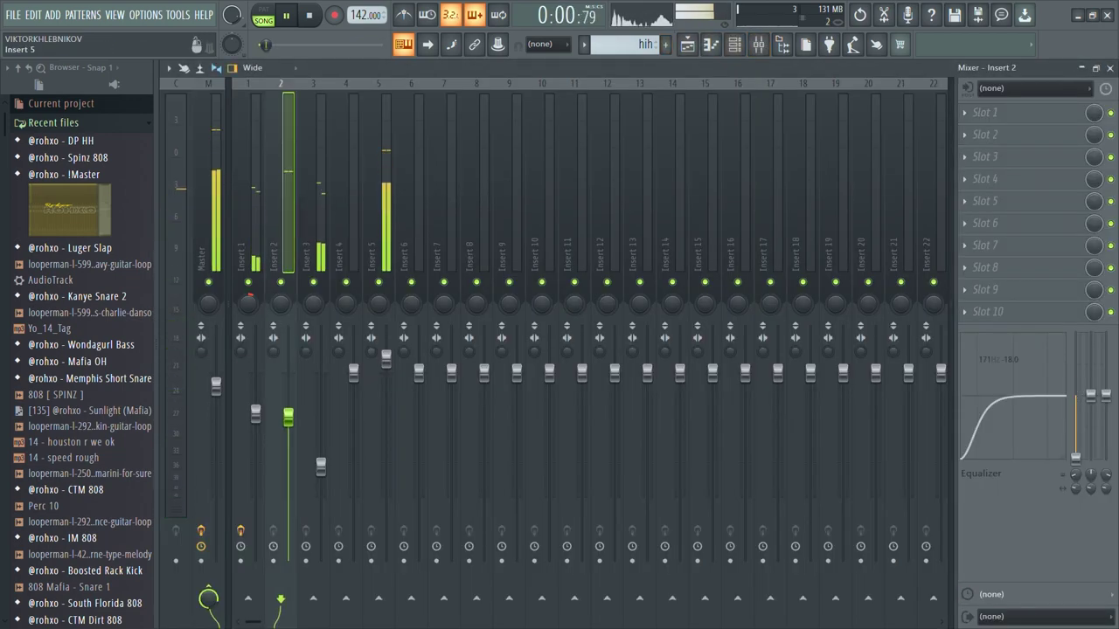
- Lower Insert 4 and pan it 19% right, and replace the 808 Snare channel with the Mafia OH sound
click(353, 373)
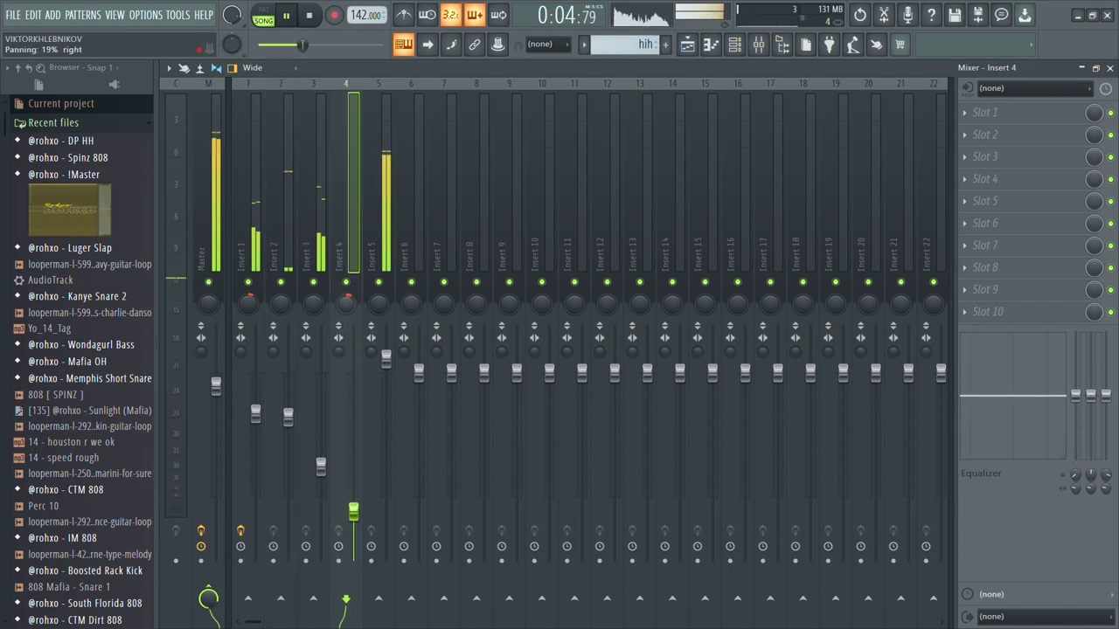
click(734, 43)
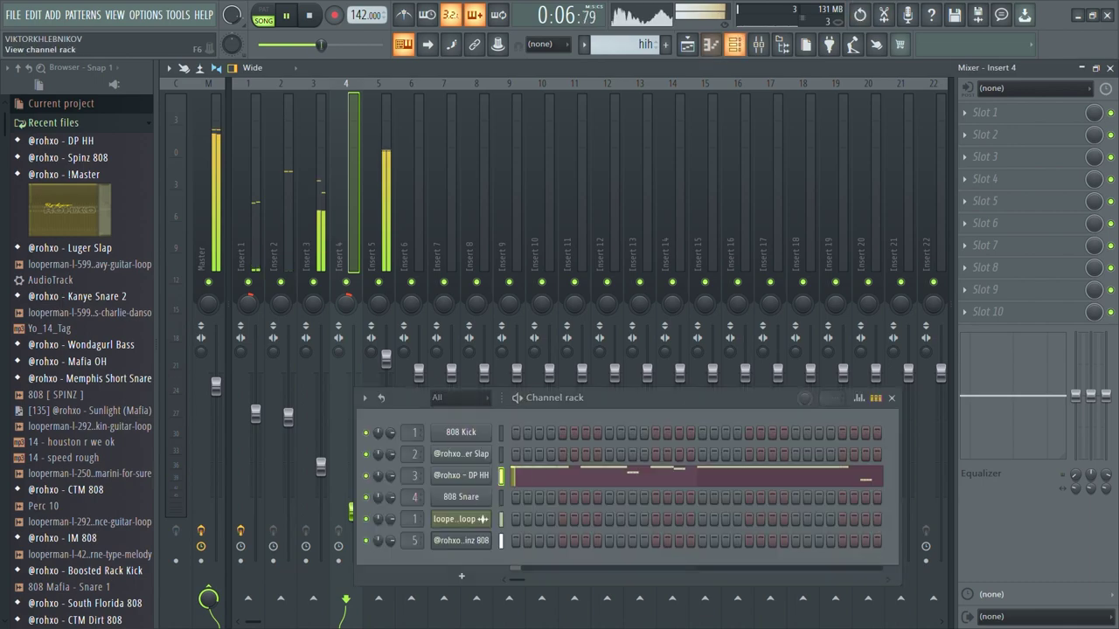
drag(460, 496, 461, 496)
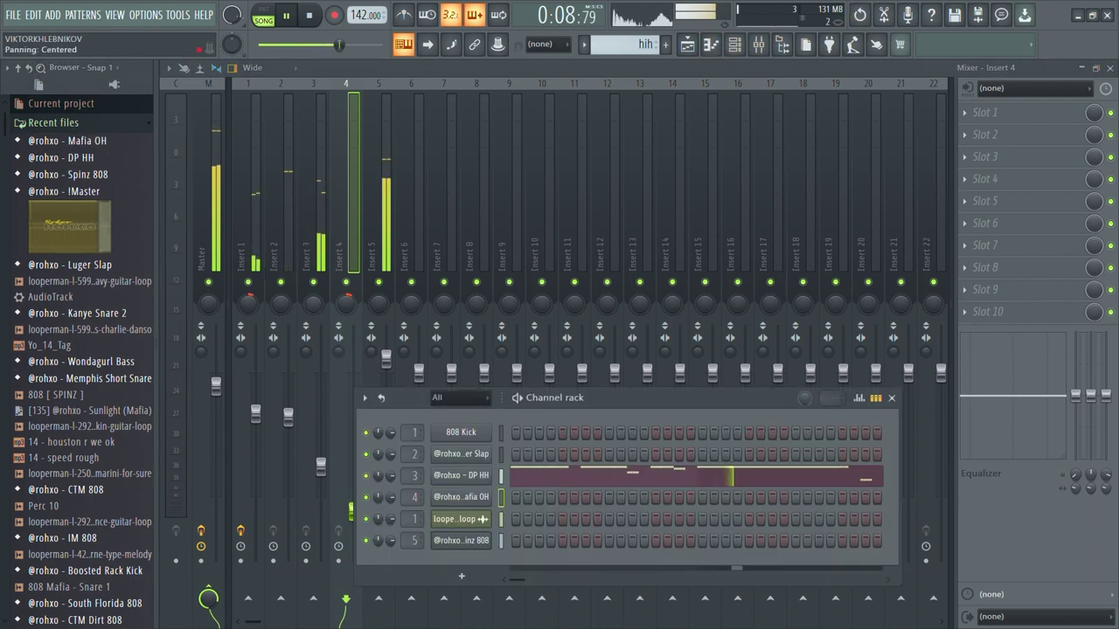
key(F6)
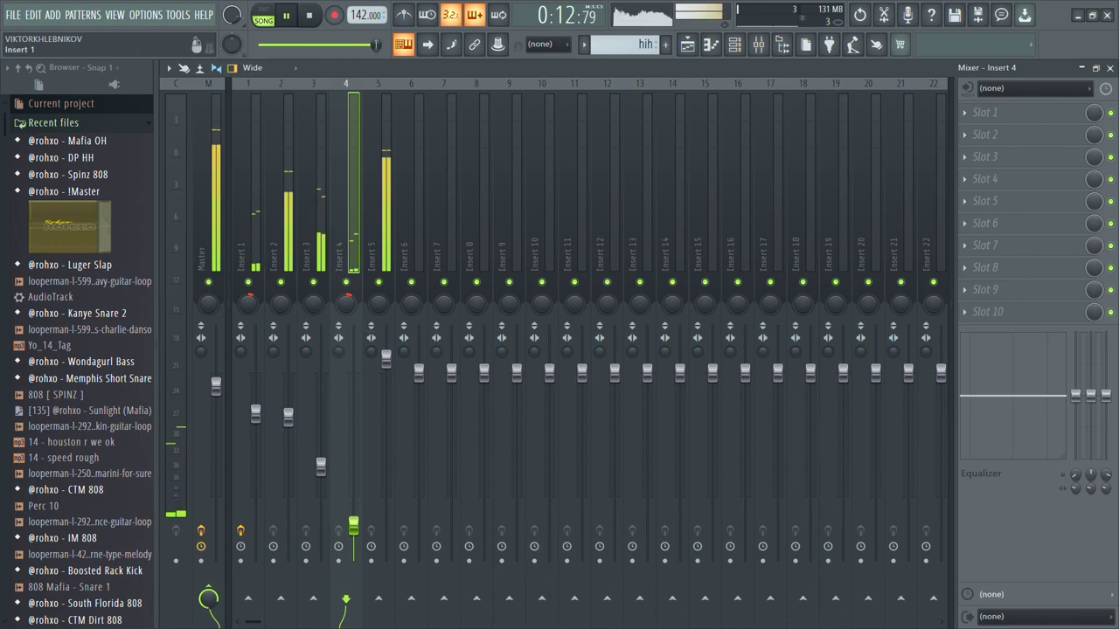
- Create a new pattern named hat and place it on Track 5 at bar 1 of the playlist
key(F5)
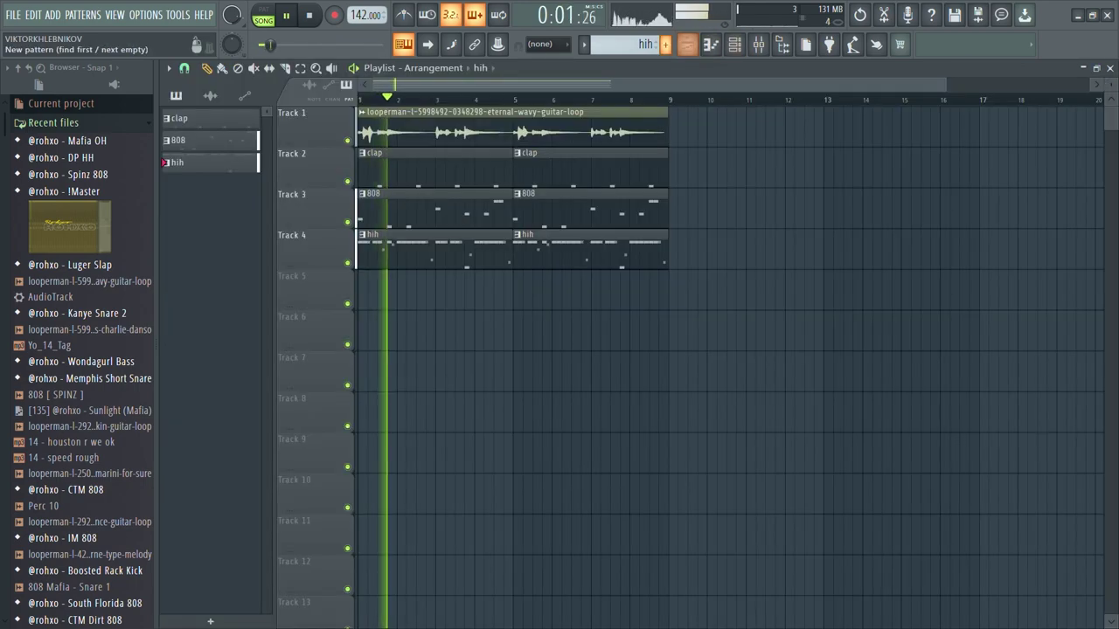
key(F4)
key(F2)
text(hat)
key(Return)
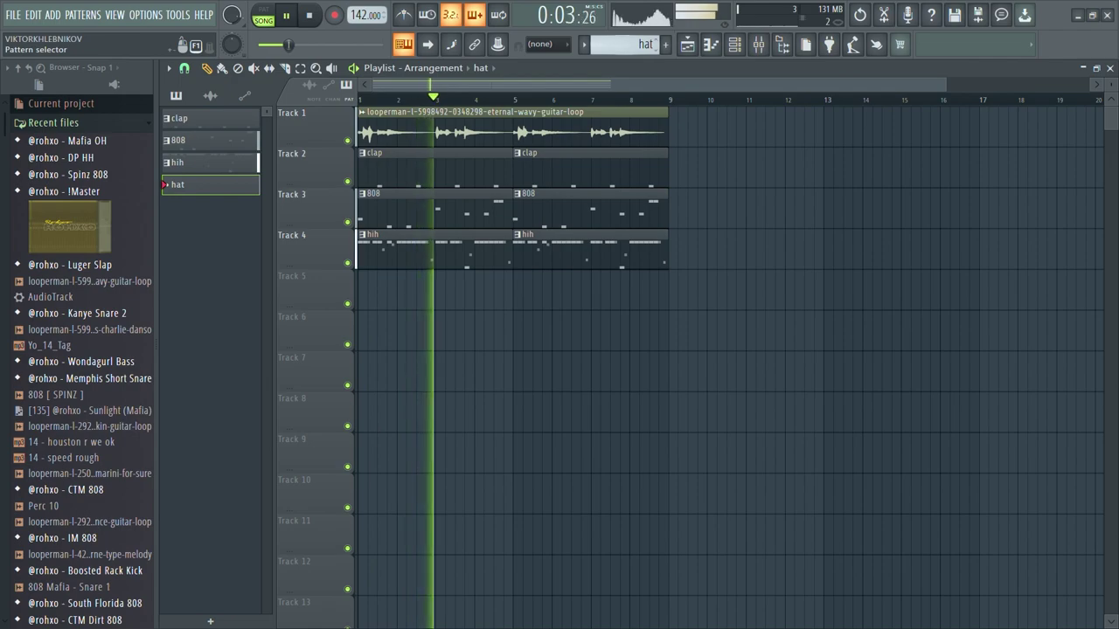
click(371, 290)
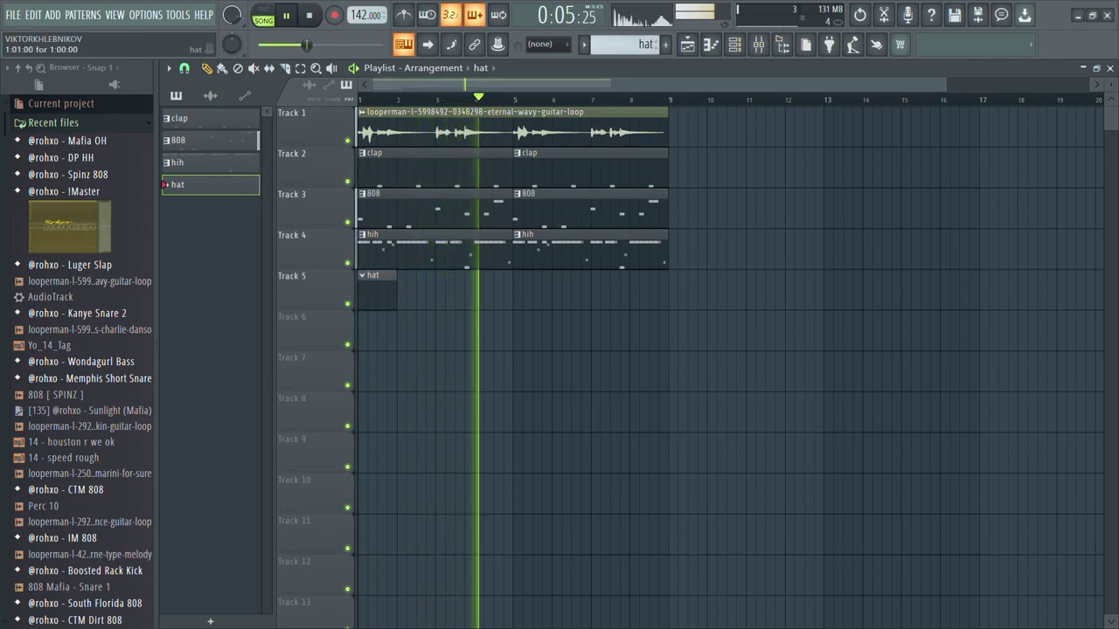
- Program an open hat on C5 at beat two of each of four bars, and set Insert 4's volume to -24.0 dB
click(710, 43)
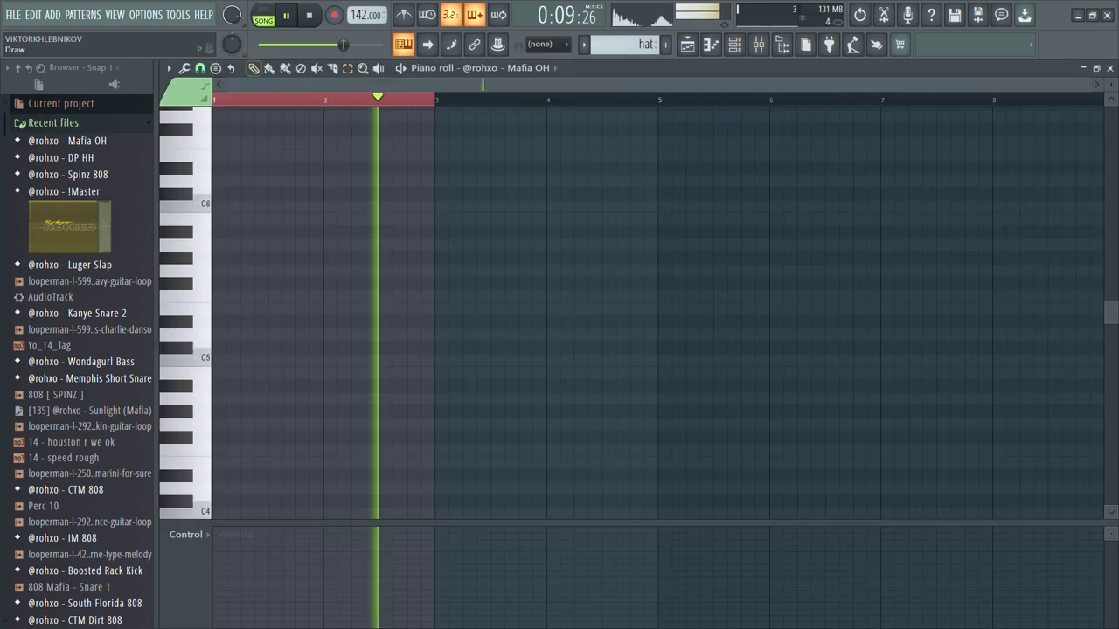
click(243, 359)
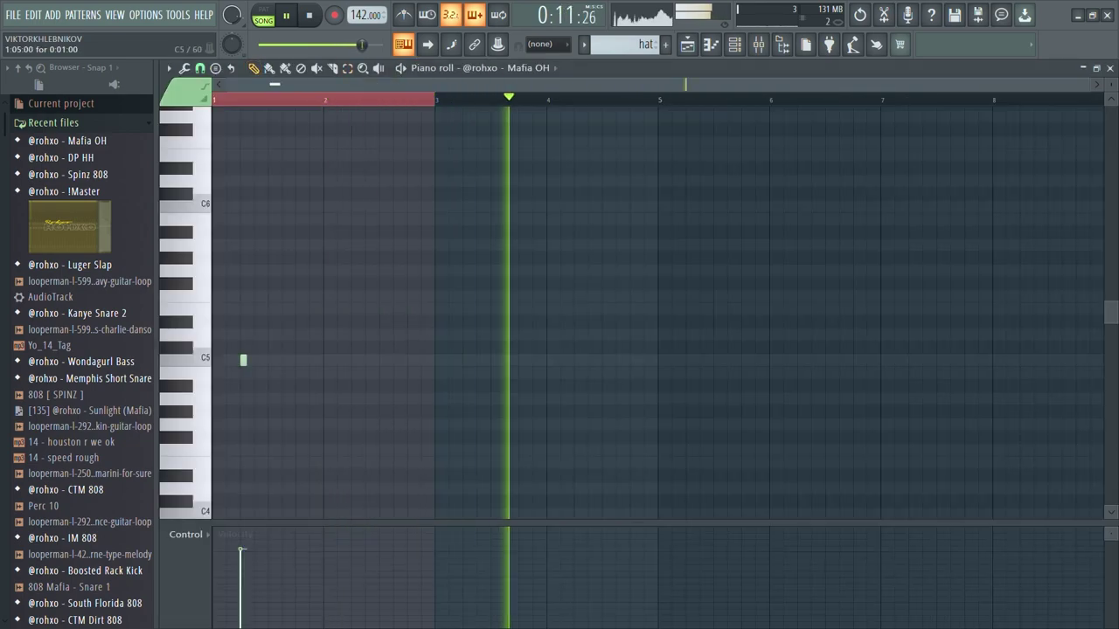
click(354, 359)
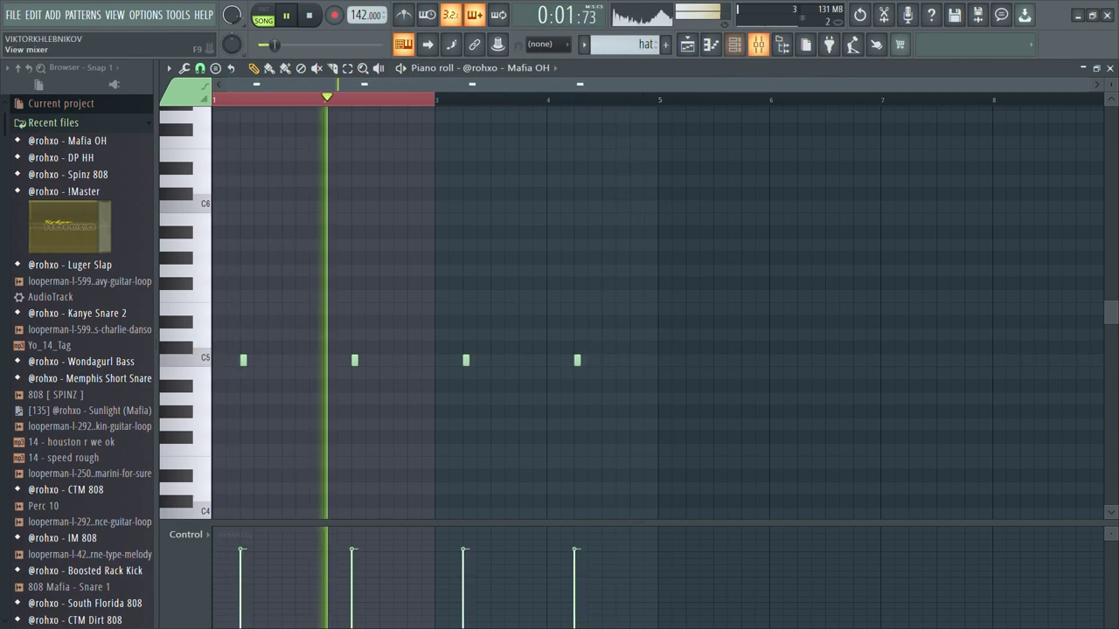
key(F9)
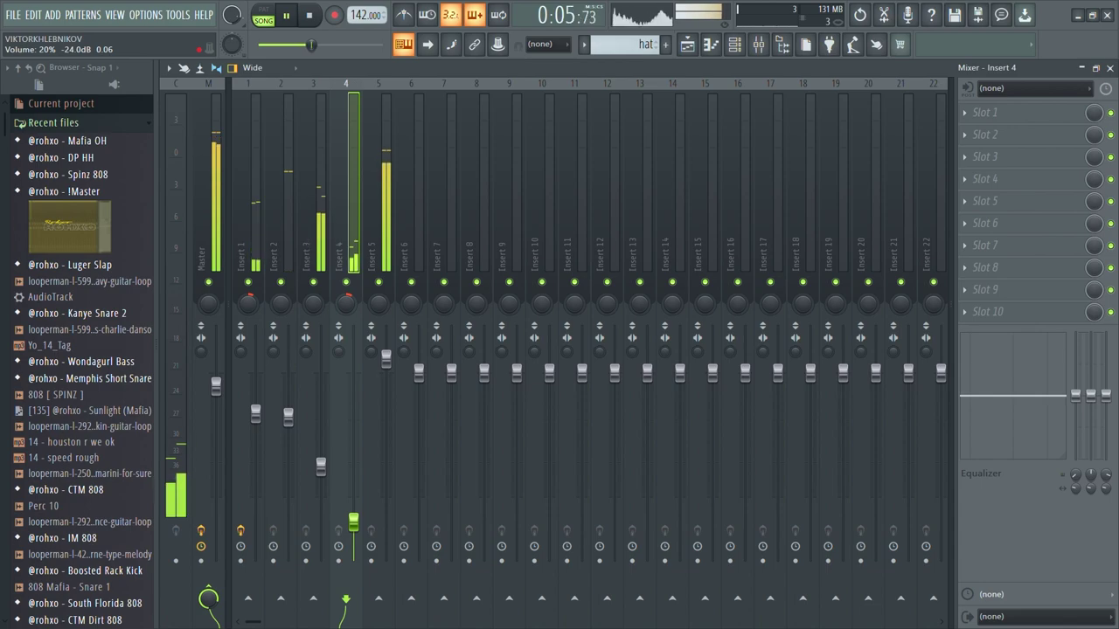
- Load the Snare 9 sample as a new channel routed to Insert 6, with a new pattern named snare
key(F5)
key(F6)
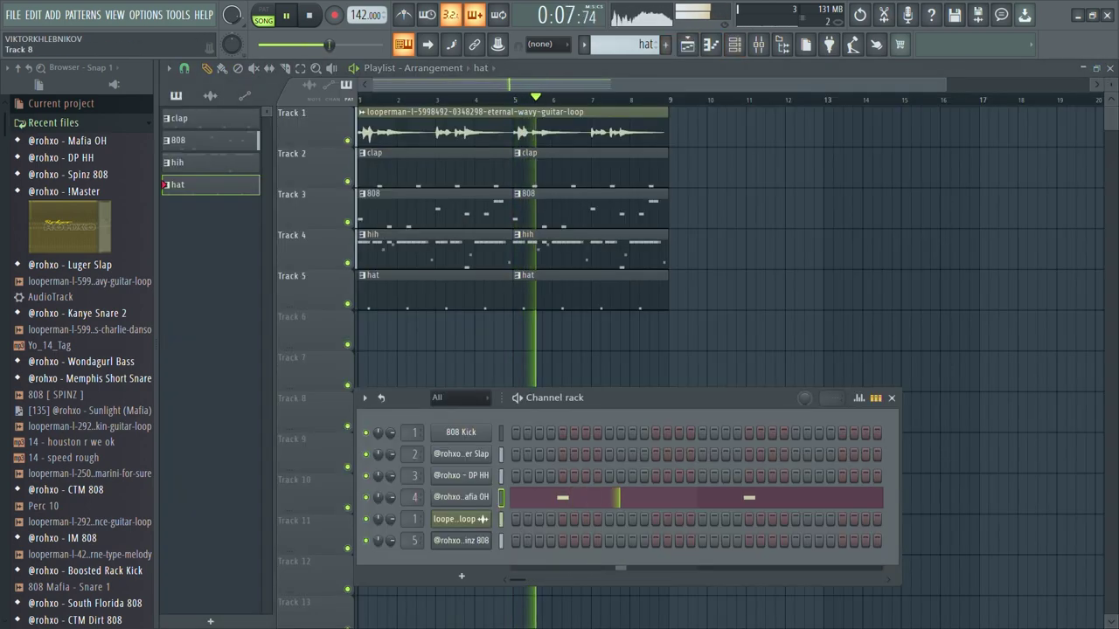
click(92, 378)
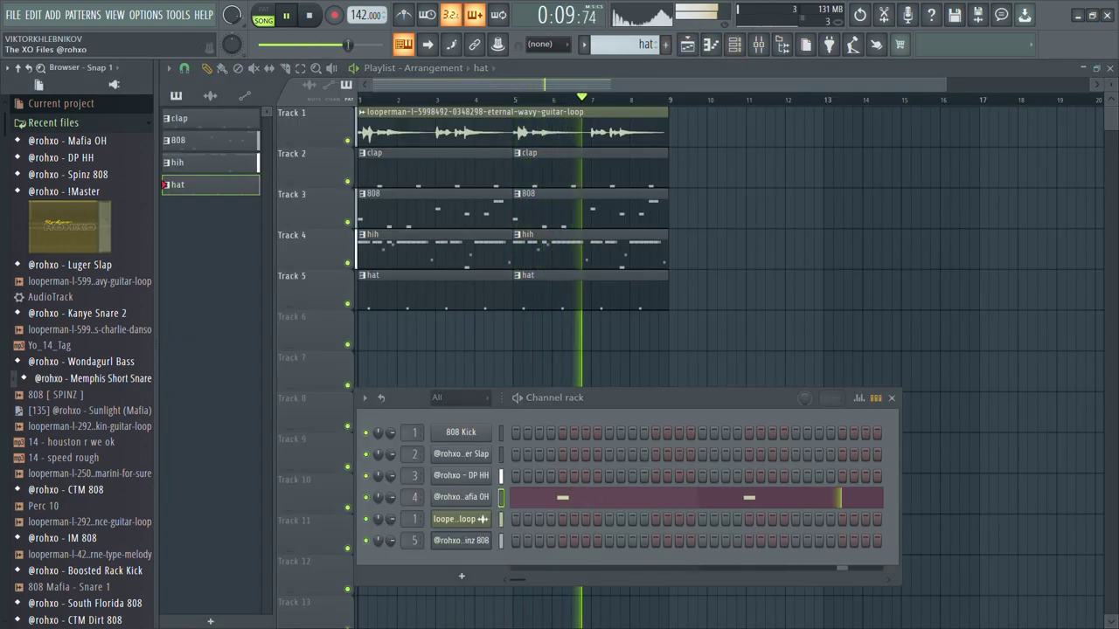
scroll(83, 367, down, 8)
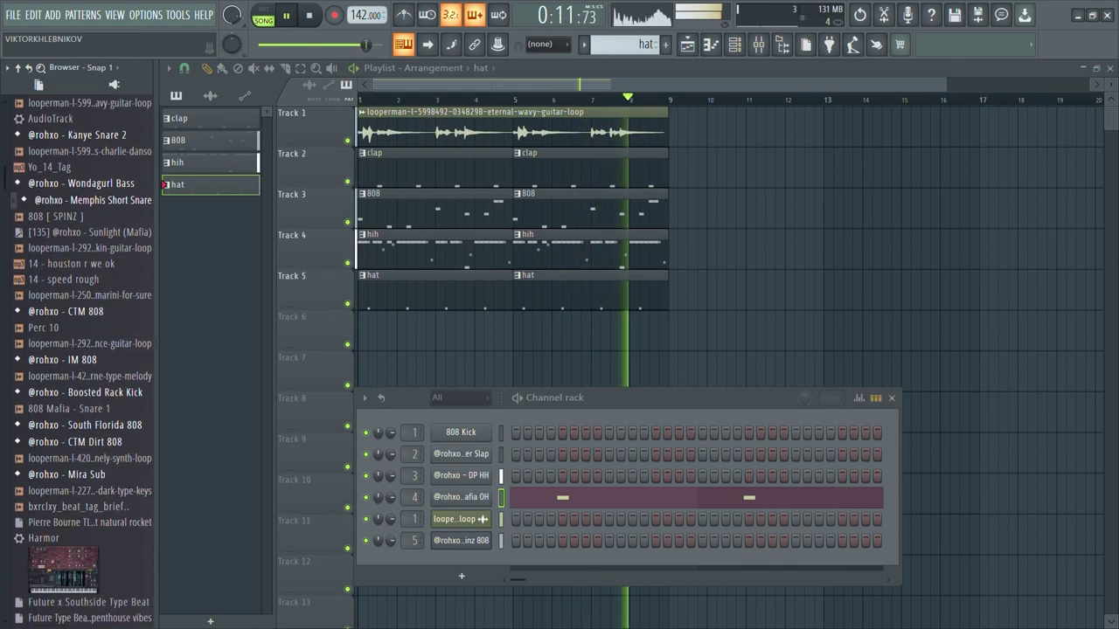
scroll(83, 367, down, 4)
drag(53, 388, 461, 561)
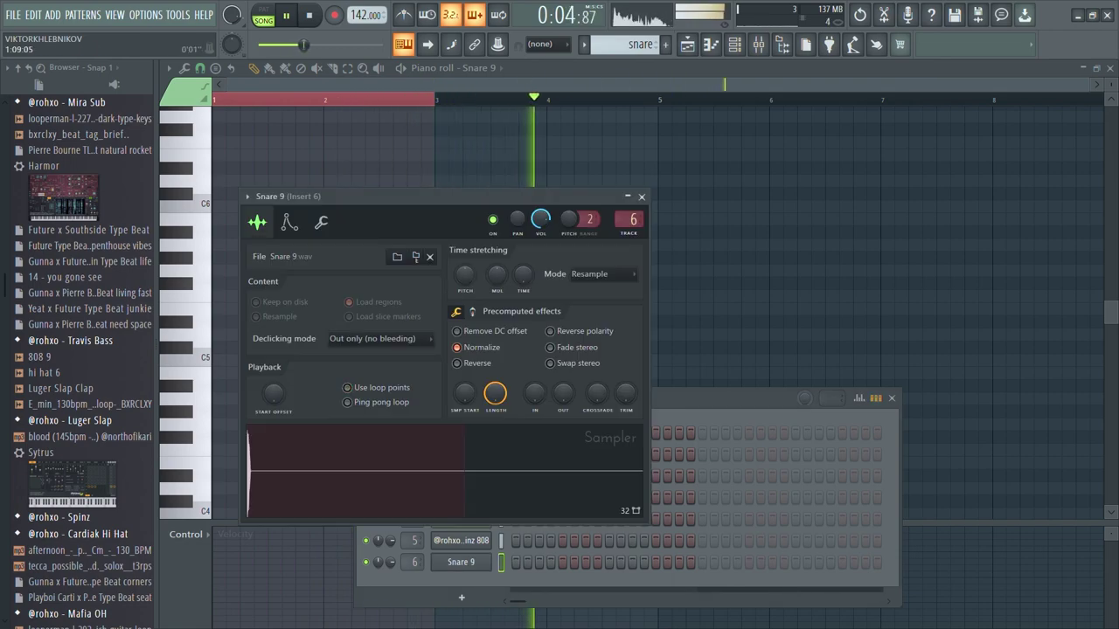
- Program snare hits on C5 at steps 3 and 9 of bars 1 and 3, and return to the playlist
click(229, 359)
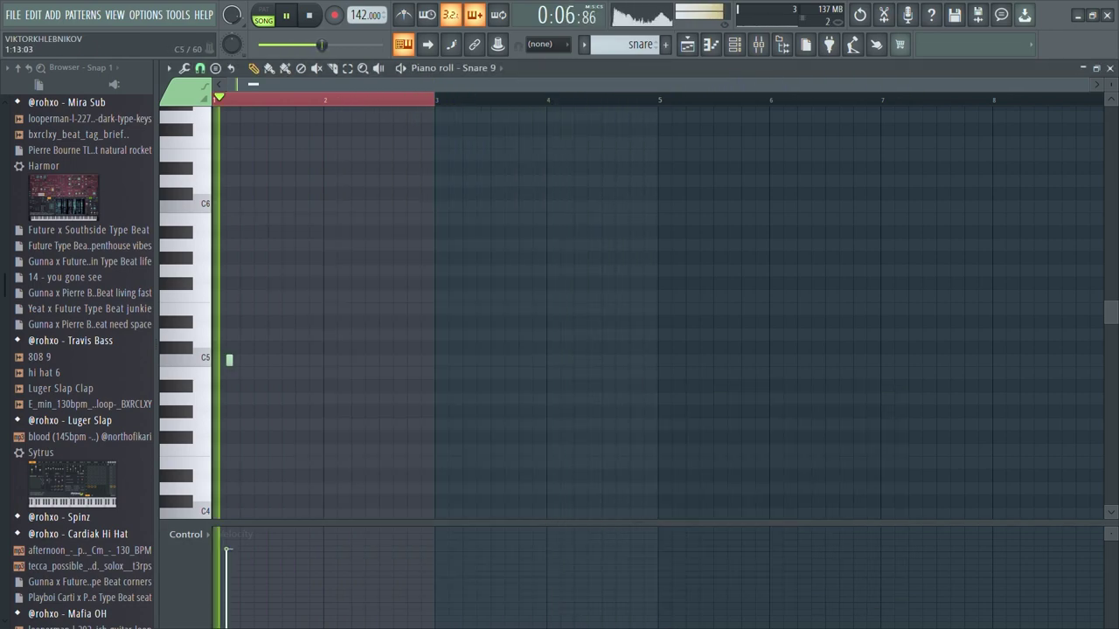
click(271, 359)
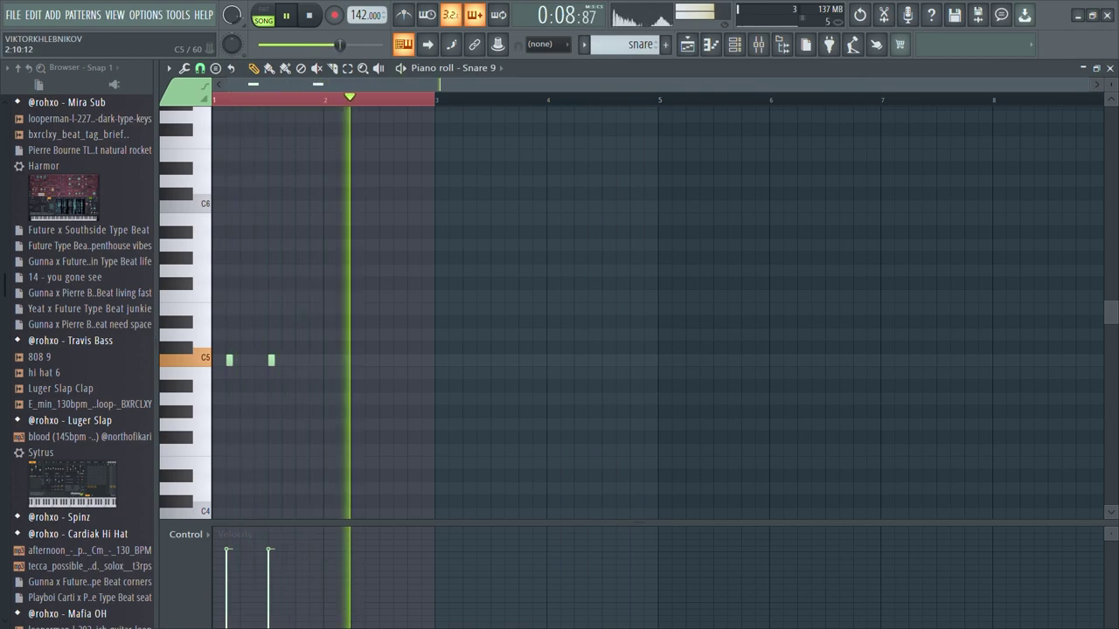
click(452, 359)
click(494, 359)
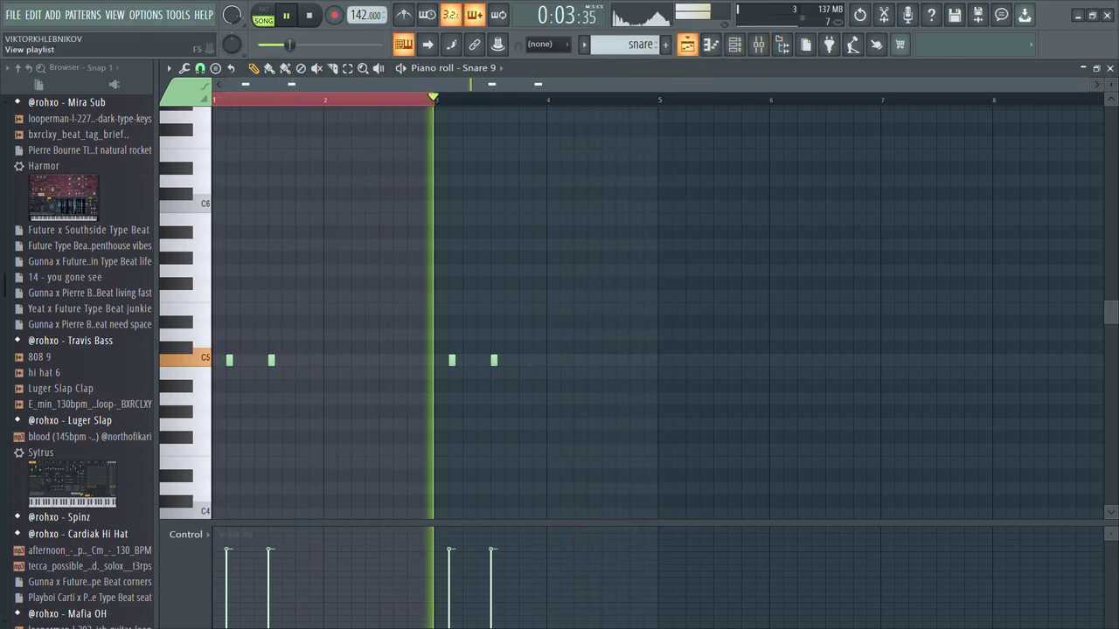
click(687, 44)
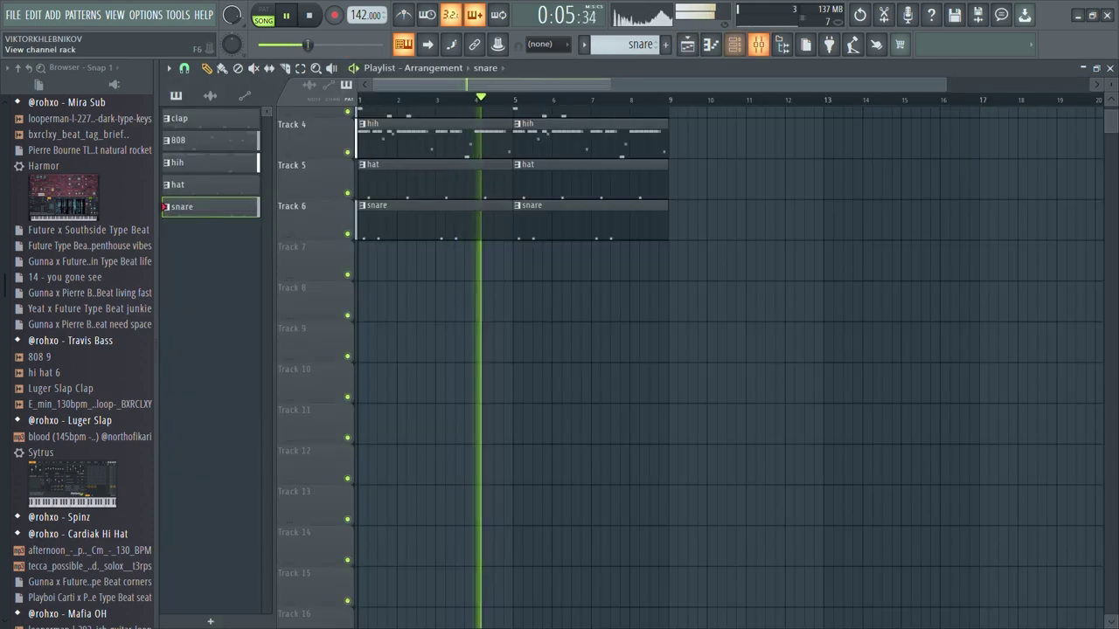
- Add a Harmor channel and draw two notes of length 2:01:00, D4 at bar 1 and B4 at bar 3
click(735, 45)
key(space)
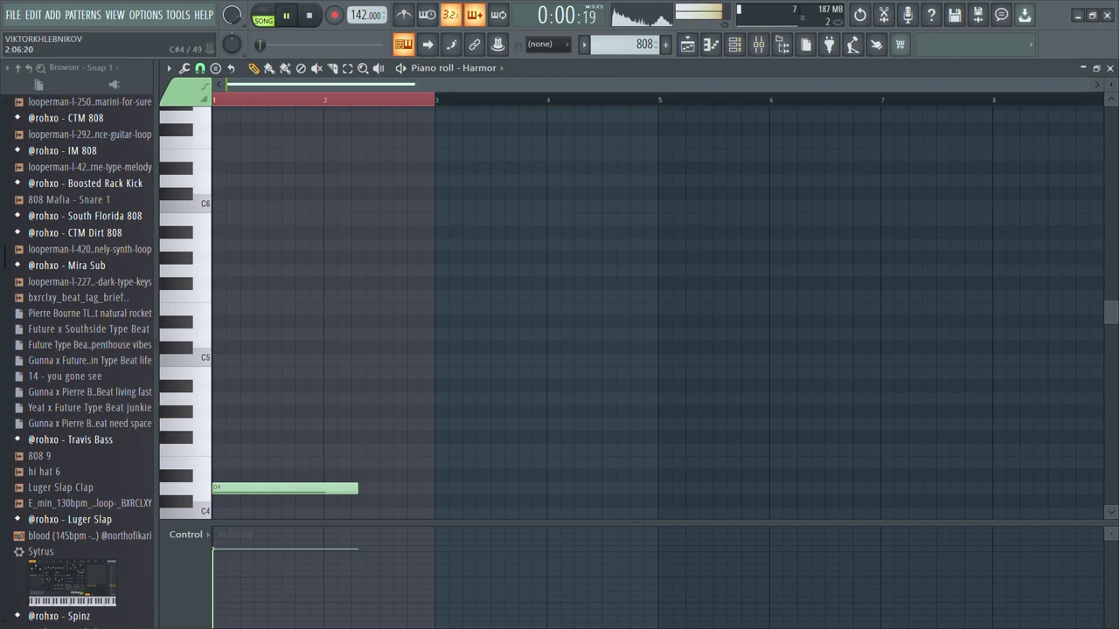
scroll(656, 305, up, 1)
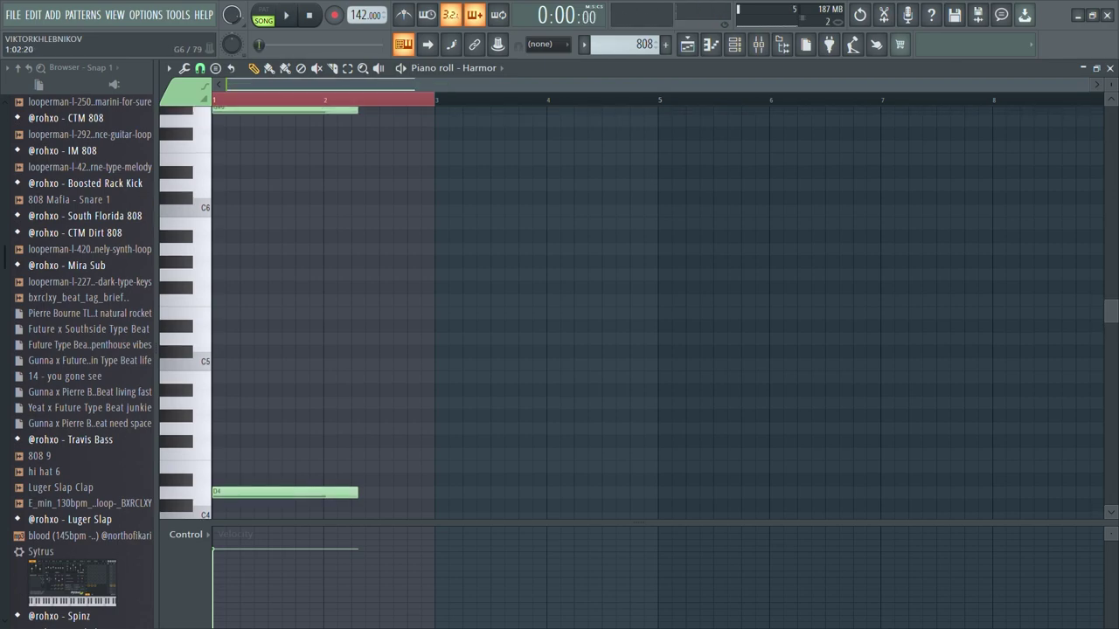
key(space)
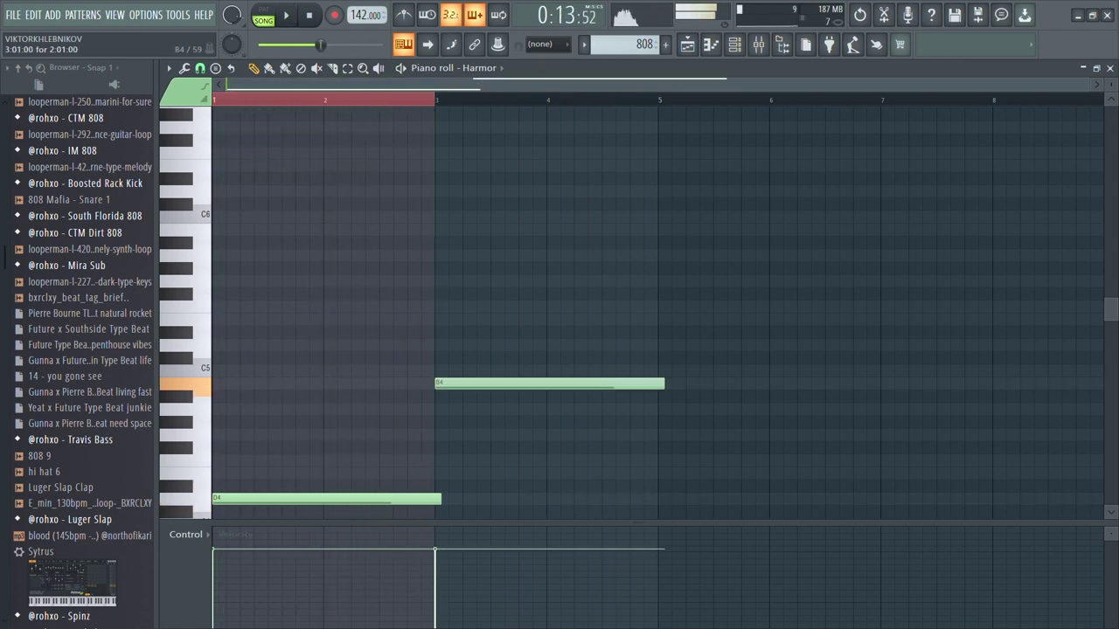
- Move the Harmor note at bar 3 to F#4 with length 1:09:00, and add an equally long A4 note at 4:09
drag(550, 383, 550, 448)
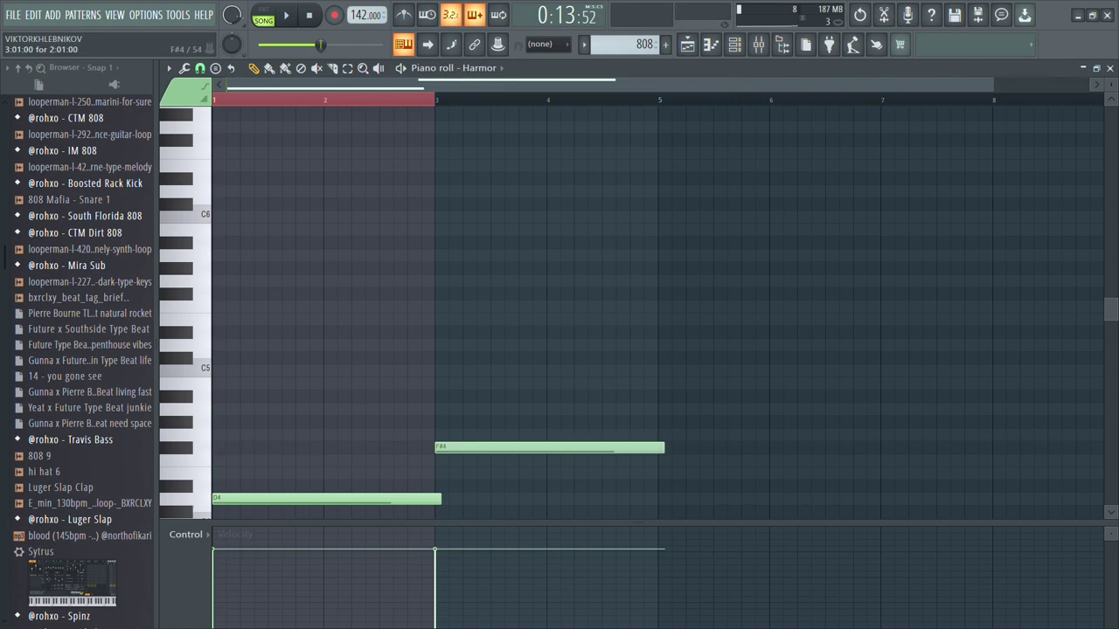
key(space)
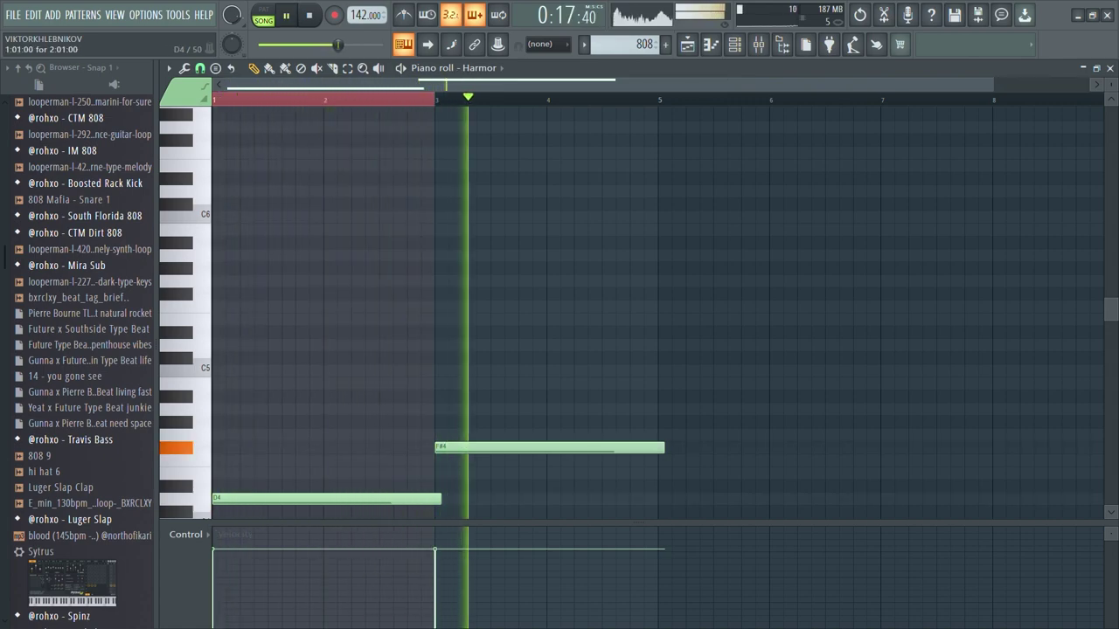
drag(663, 448, 608, 448)
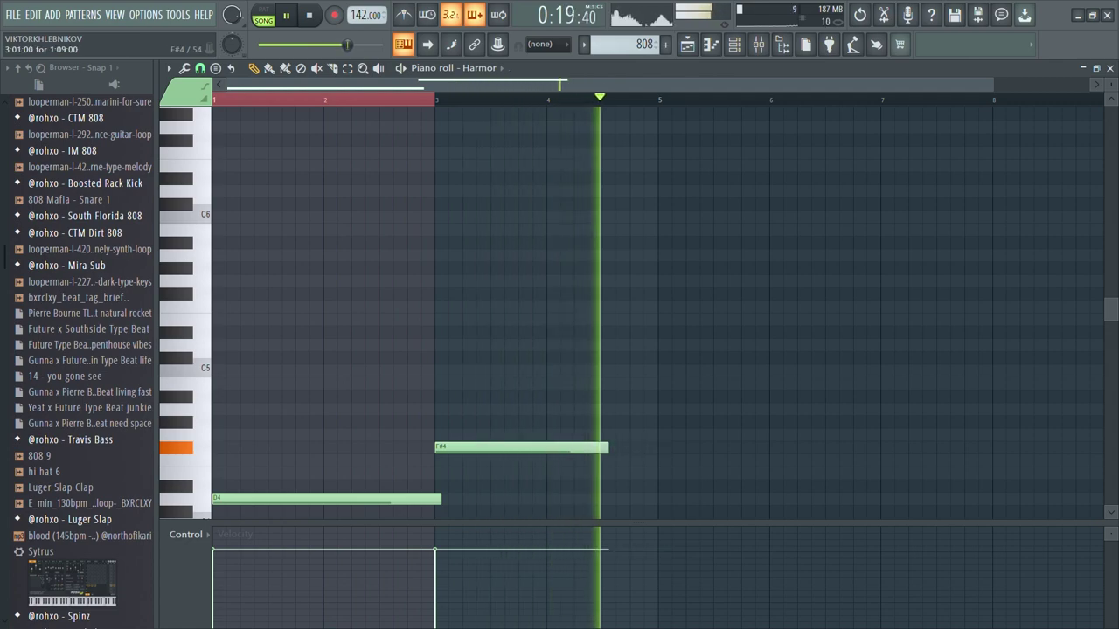
click(612, 408)
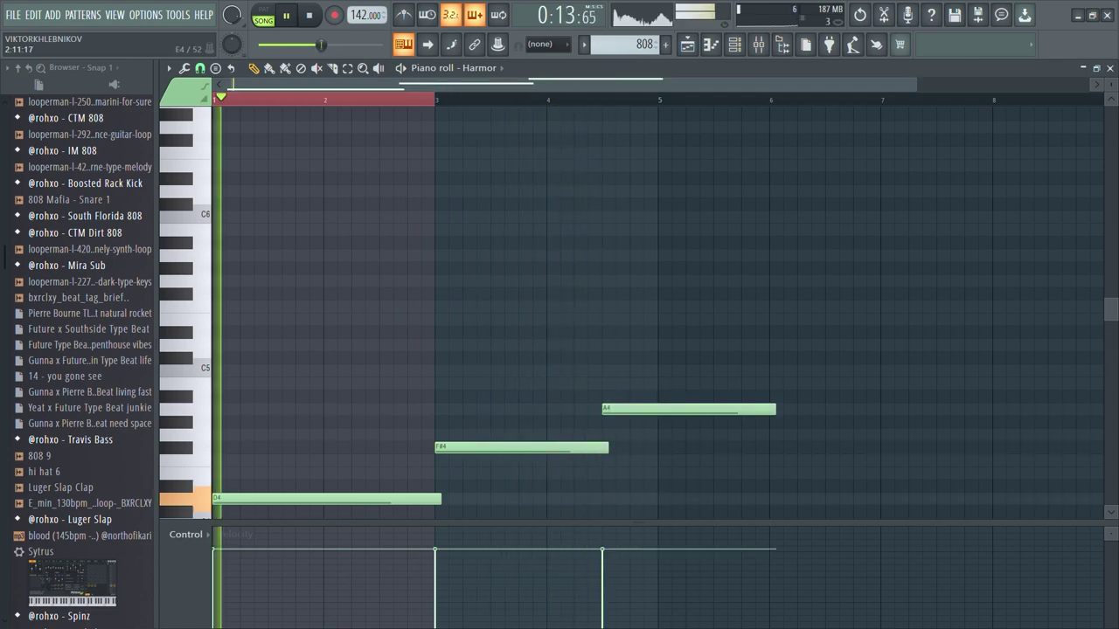
- Add a slide note on C#5 at 2:09 in the Harmor part and shorten it to one step
scroll(612, 315, down, 2)
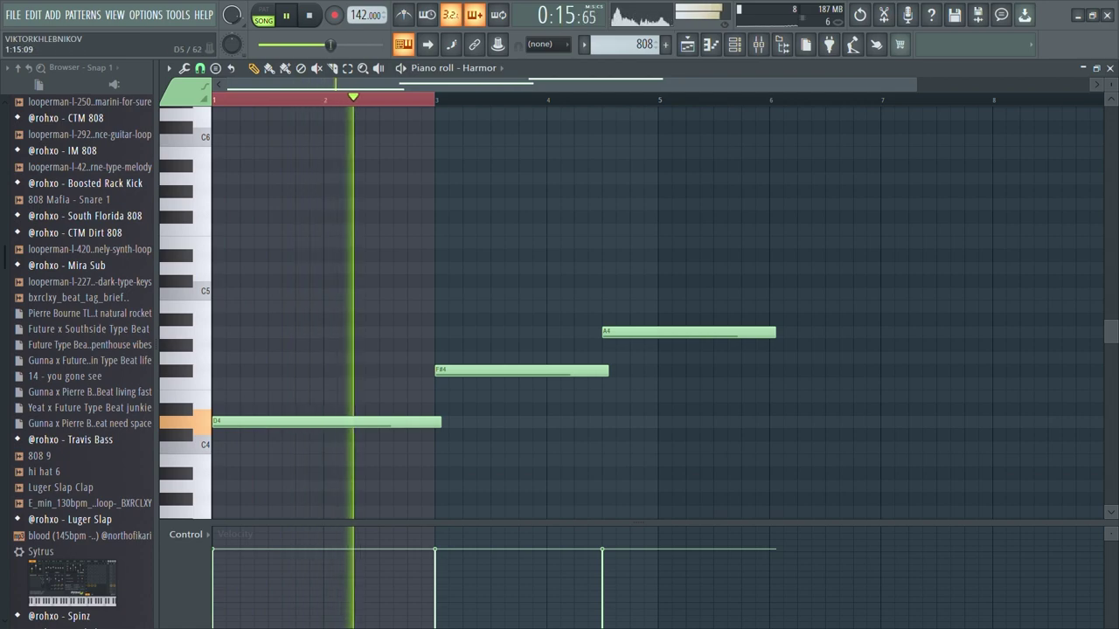
key(space)
mouse_move(384, 293)
mouse_down()
mouse_move(370, 267)
mouse_move(385, 280)
mouse_up()
key(space)
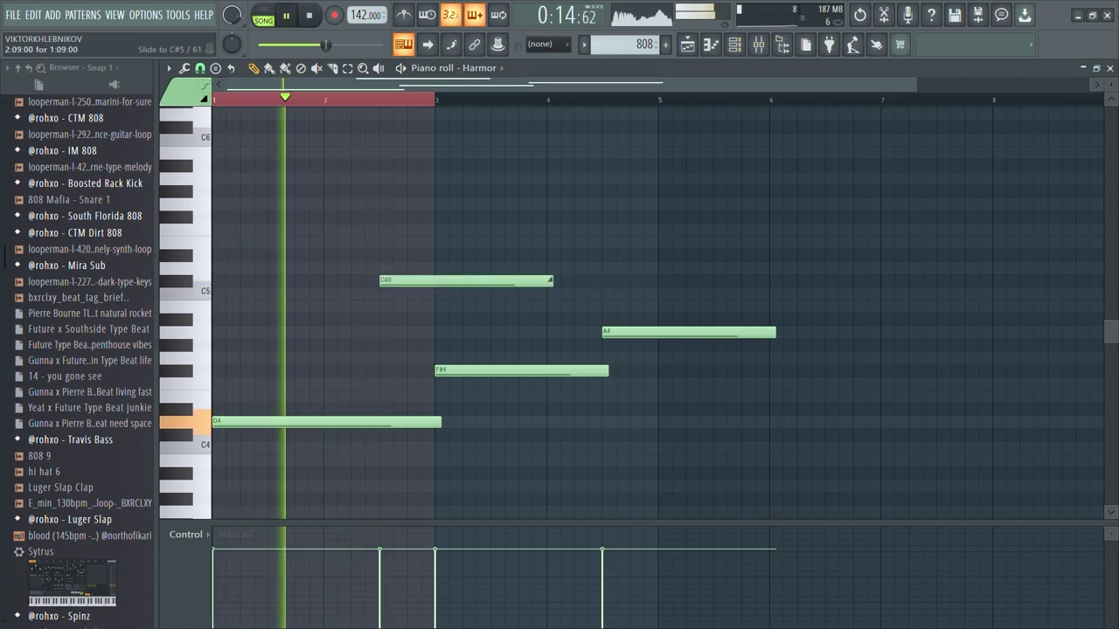
drag(551, 281, 386, 280)
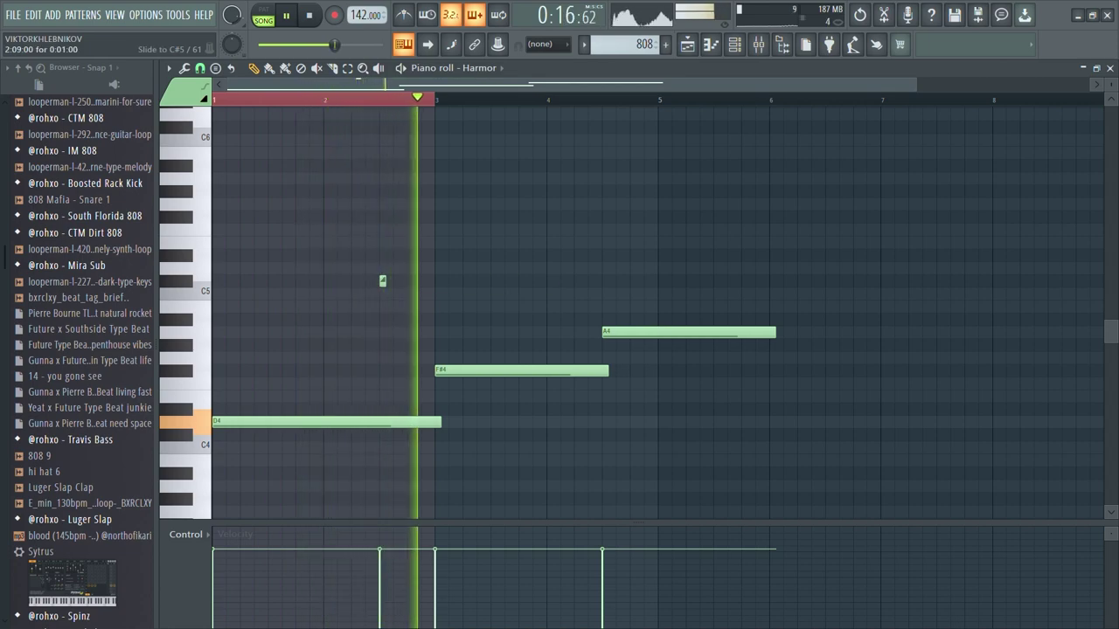
- Change the one-step slide note at 2:09 to E4, after auditioning it on F#4, and play back the result
scroll(382, 281, up, 3)
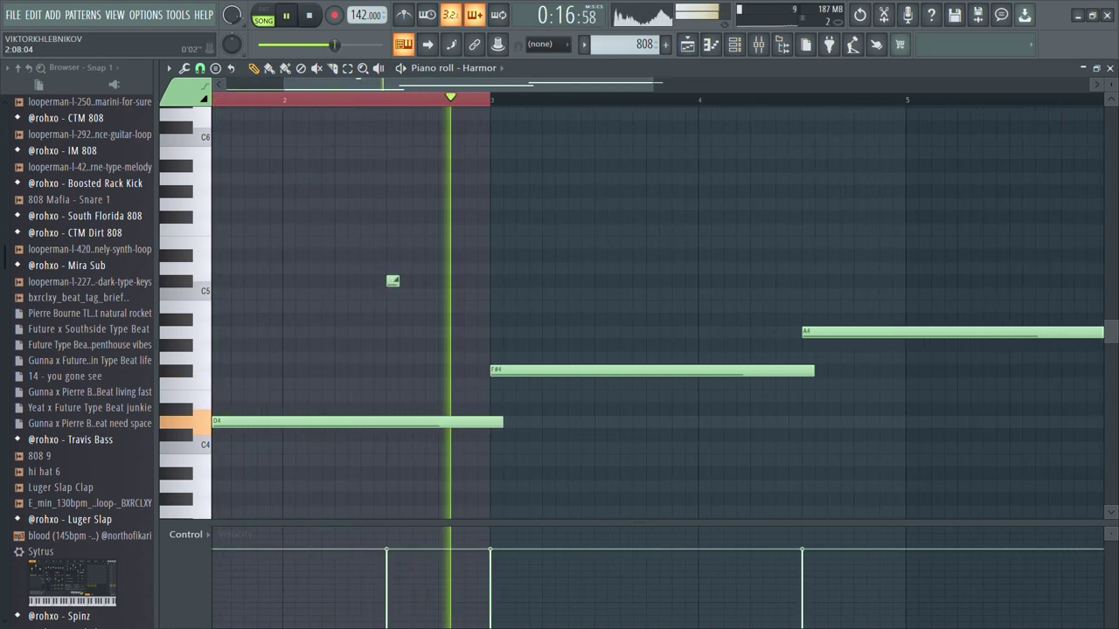
drag(408, 281, 407, 357)
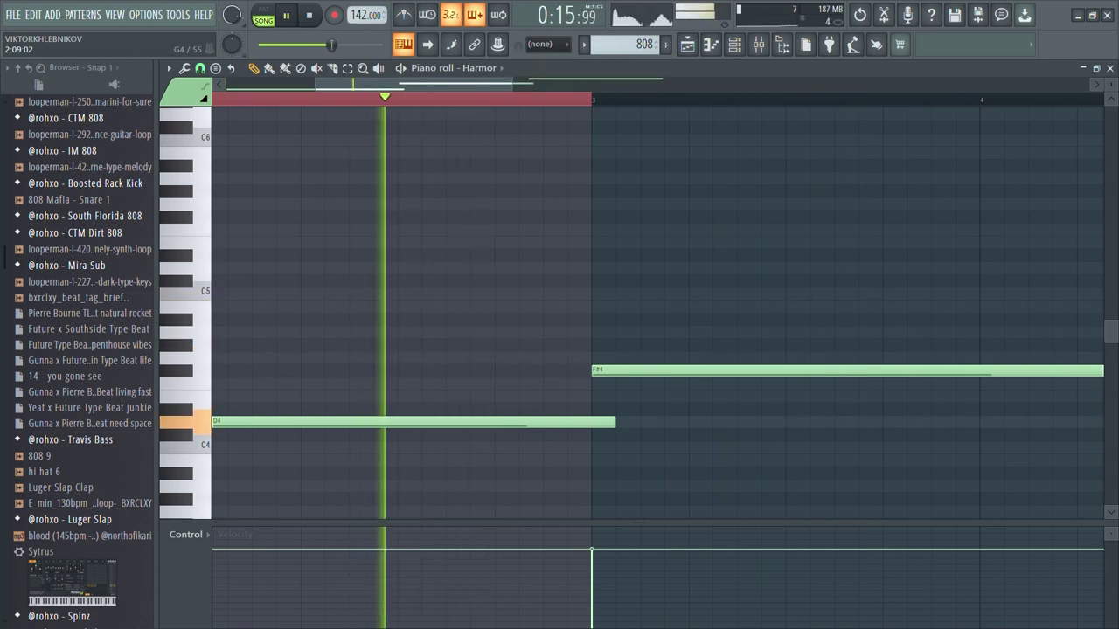
key(space)
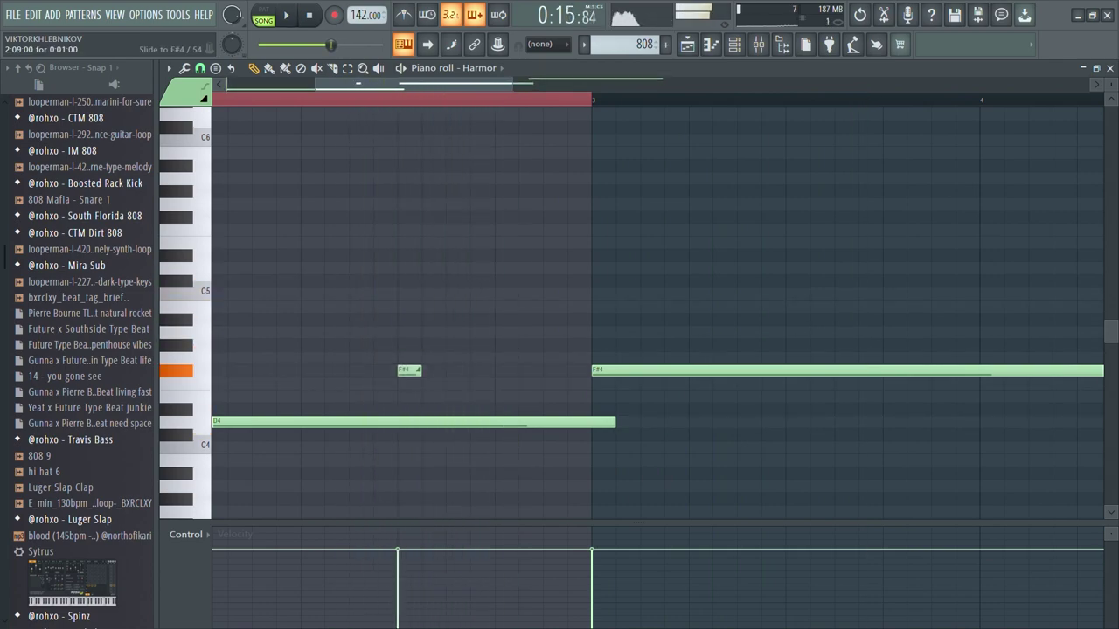
key(space)
key(space)
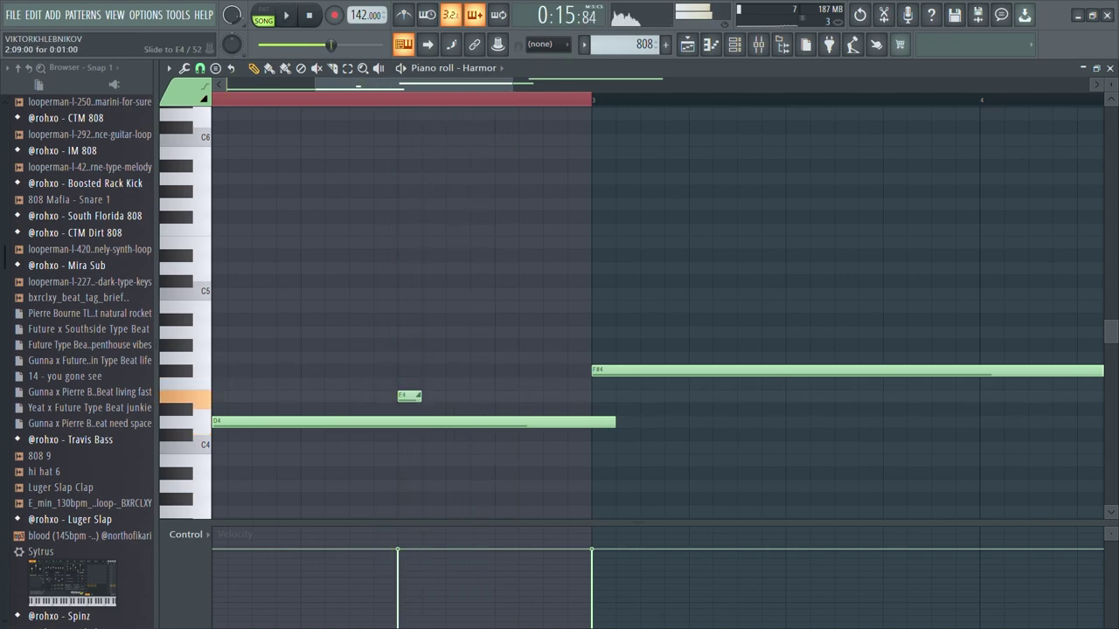
key(space)
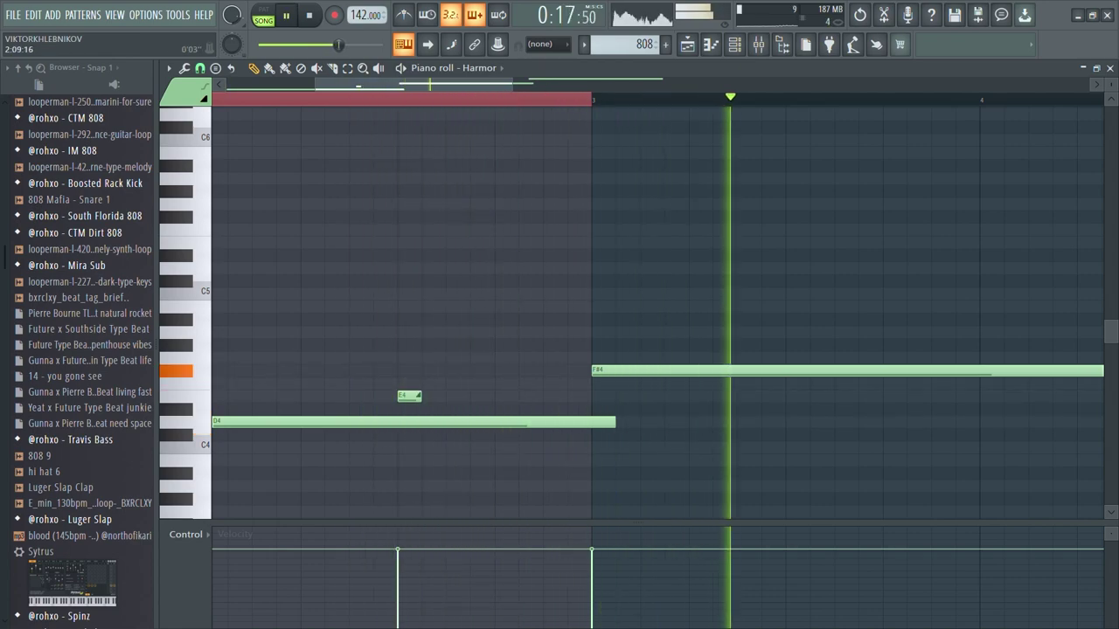
key(Page_Down)
key(Page_Down)
key(space)
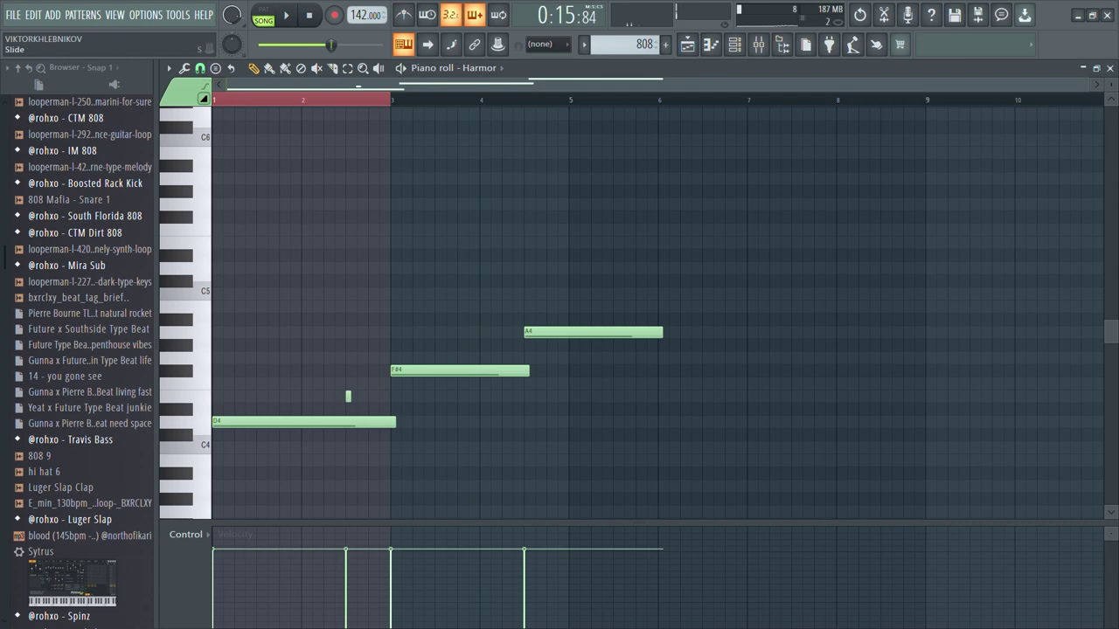
- Play back the song, lower the level of mixer Insert 8 and open its Fruity Multiband Compressor
key(space)
key(F9)
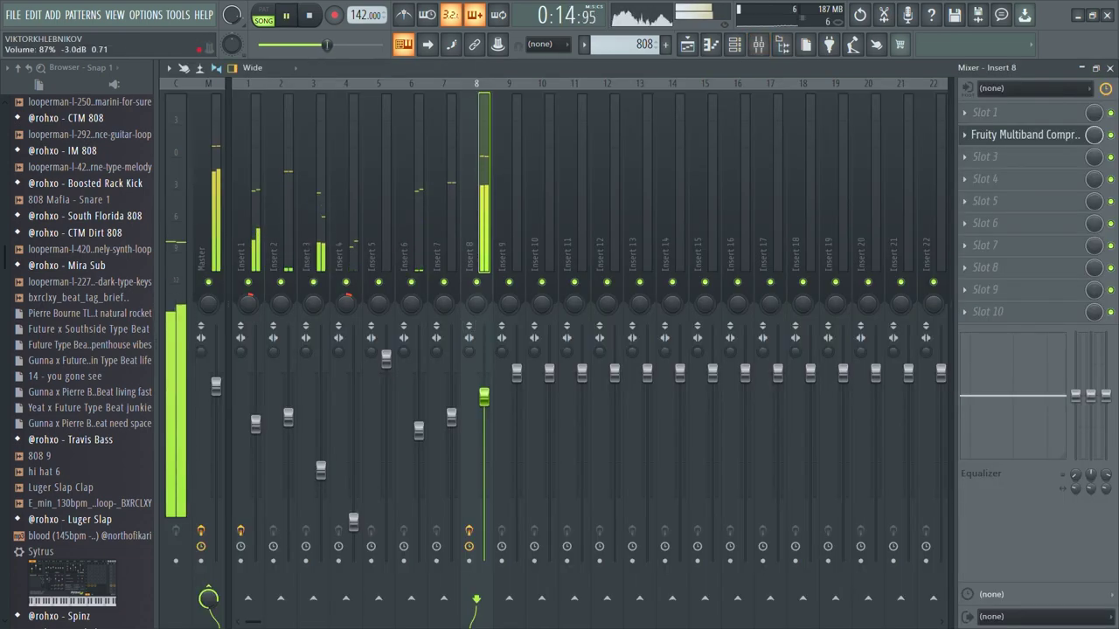
click(1022, 135)
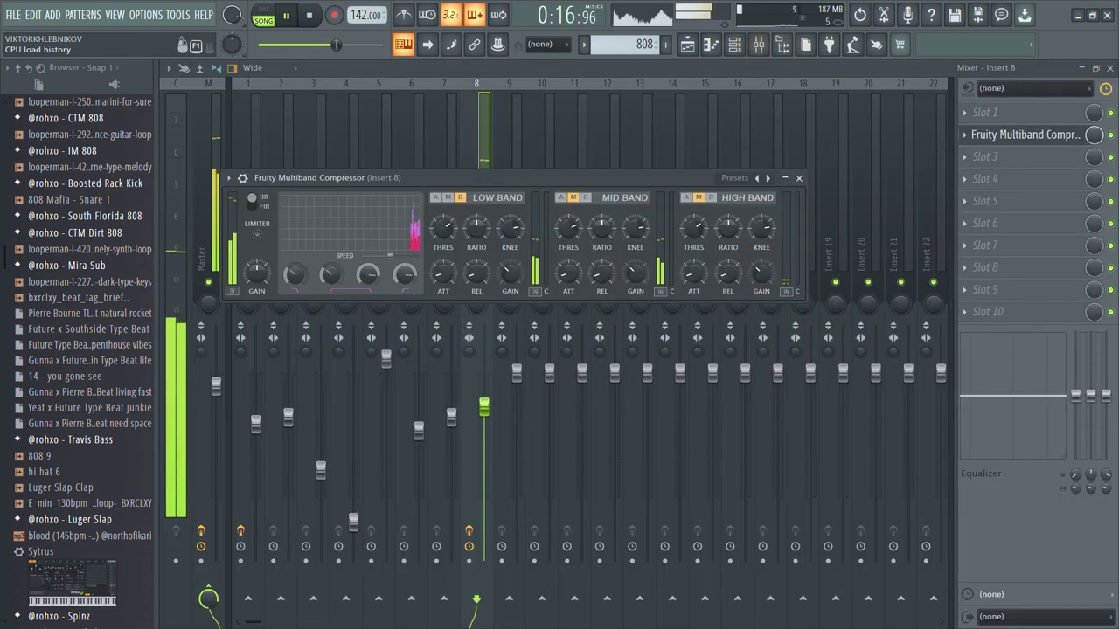
- Load the Decimate voice preset in the Harmor channel and reduce the Insert 8 level further
click(759, 43)
click(461, 592)
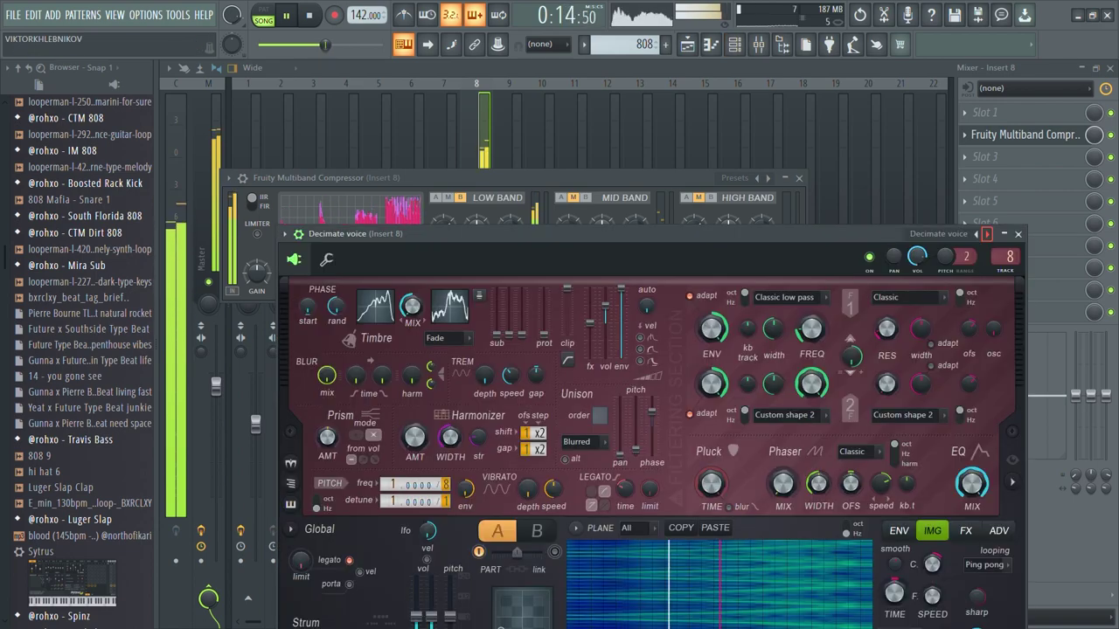
key(F9)
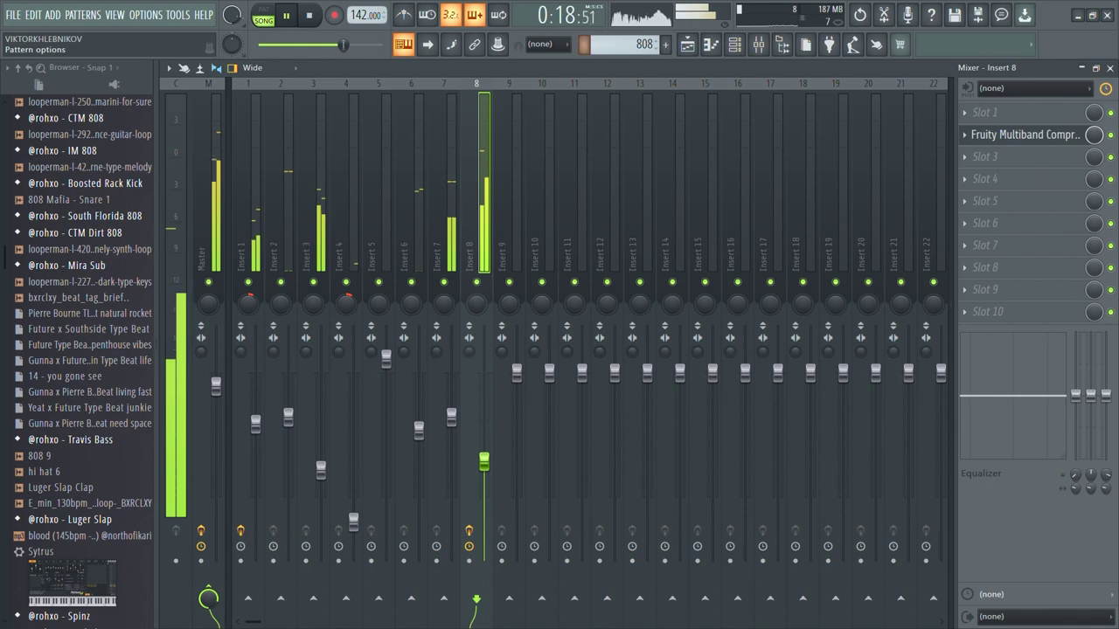
- Audition the Harmor presets that follow Decimate voice, load Flying cobra and raise the Insert 8 level to suit it
click(735, 44)
click(460, 591)
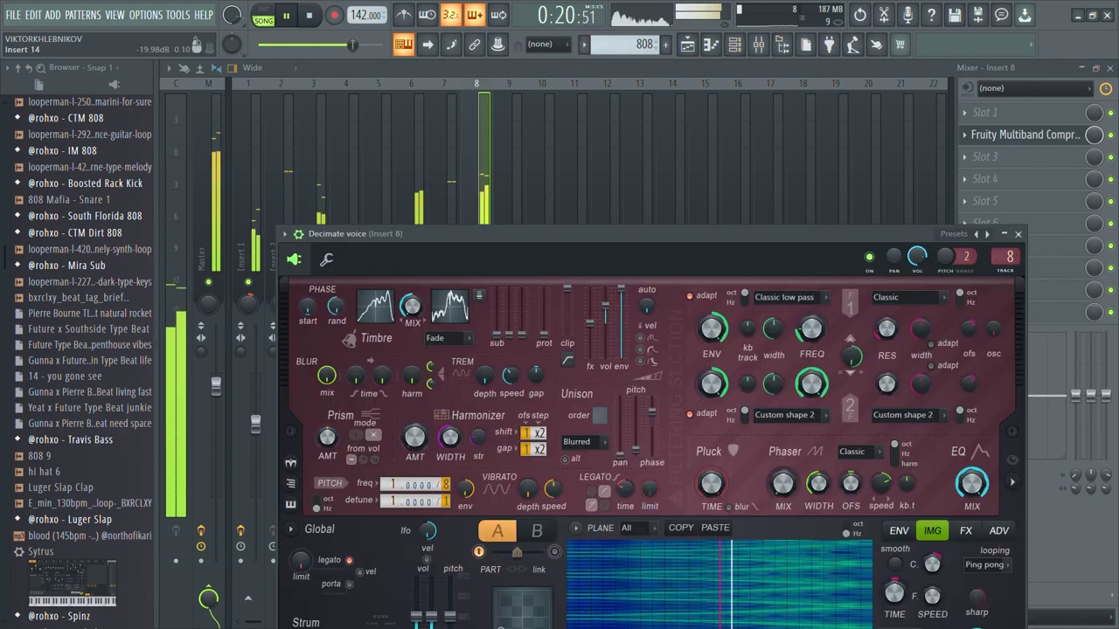
click(987, 234)
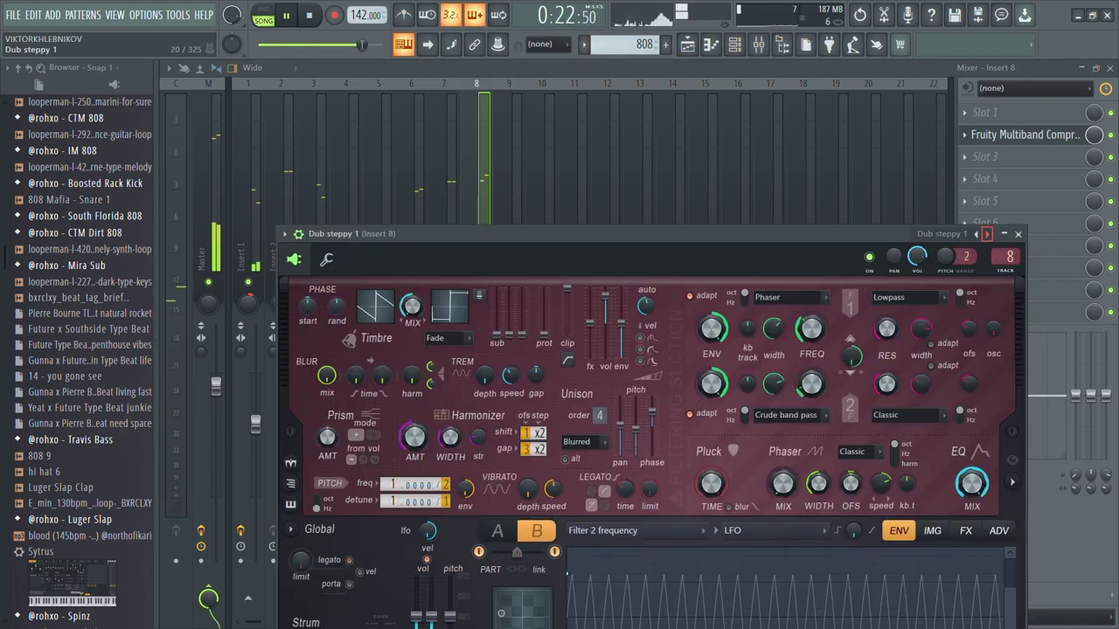
click(987, 235)
click(987, 234)
click(987, 235)
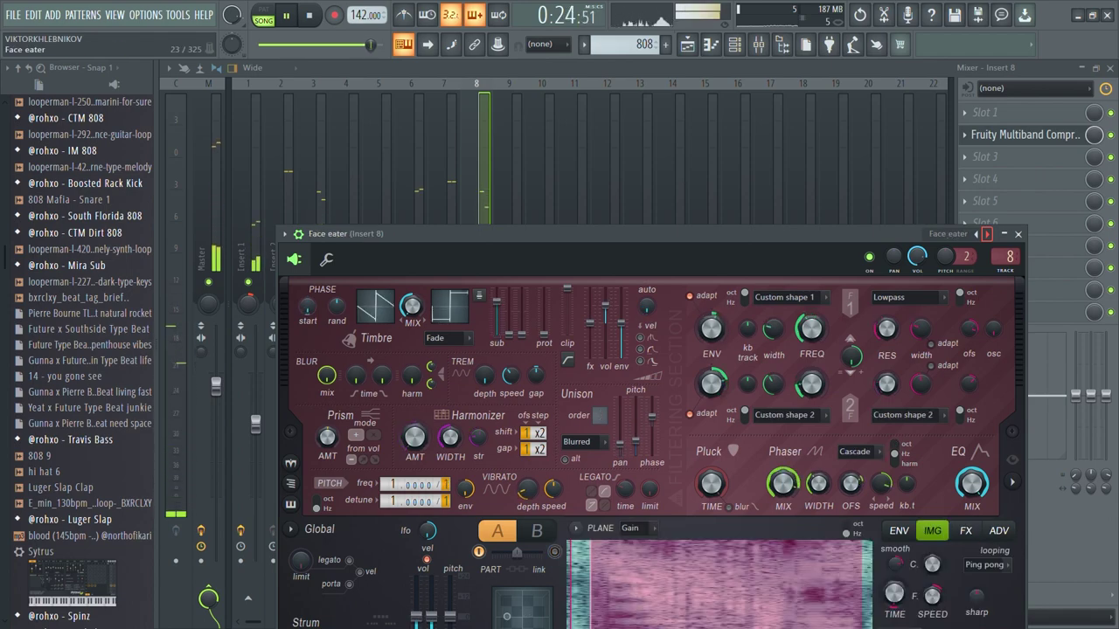
click(987, 234)
click(986, 234)
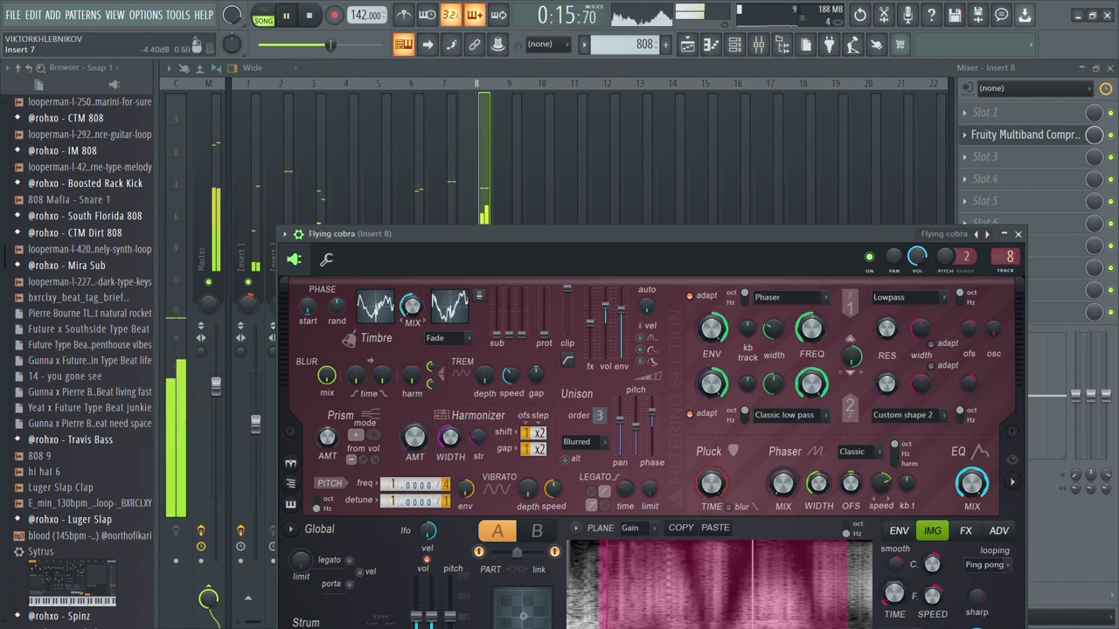
key(Escape)
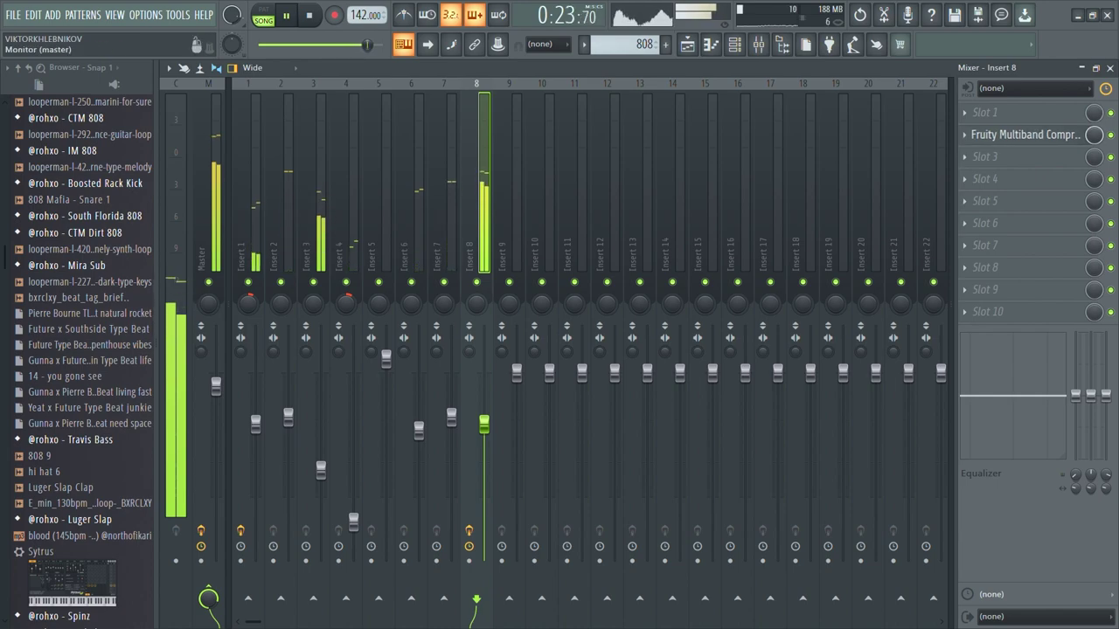
- Duplicate all clips of the 16-bar playlist arrangement and check the mixer levels
key(F6)
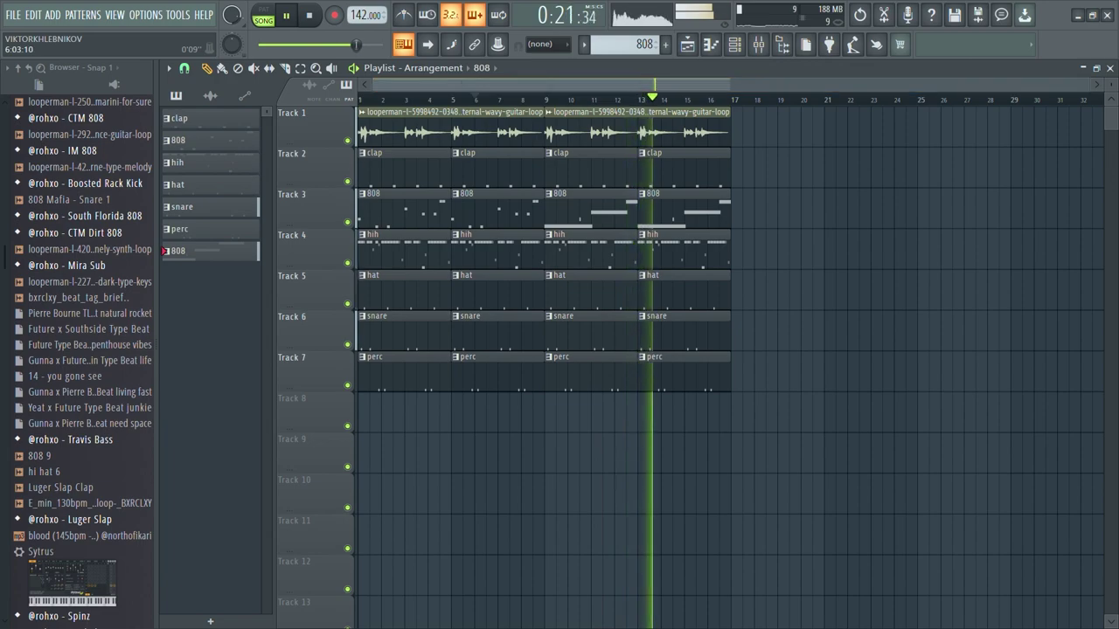
key(ctrl+a)
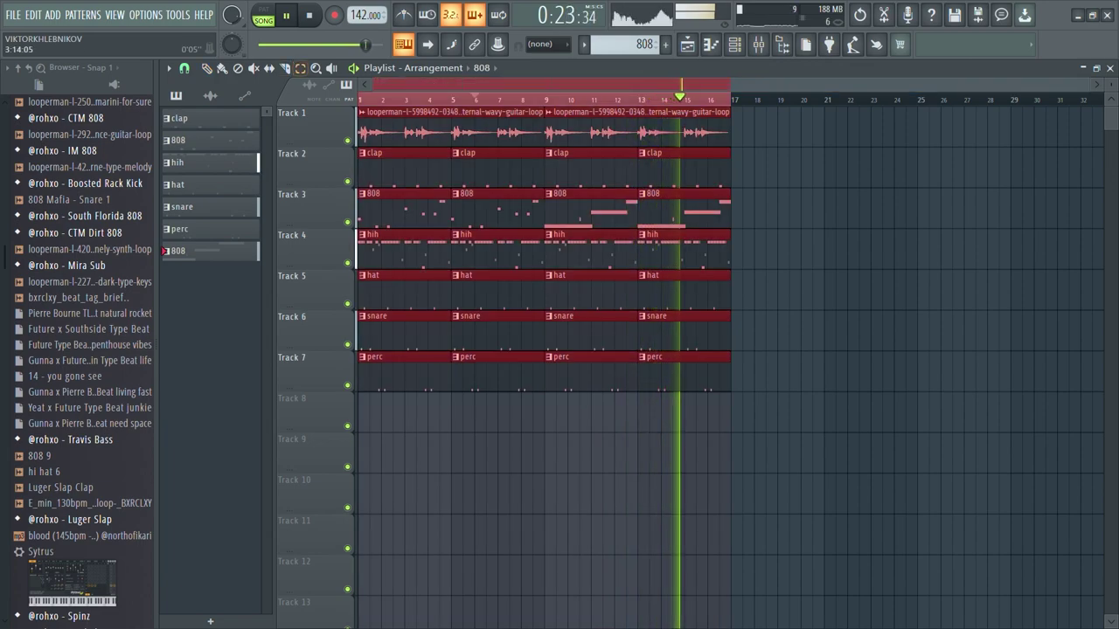
key(ctrl+d)
click(758, 43)
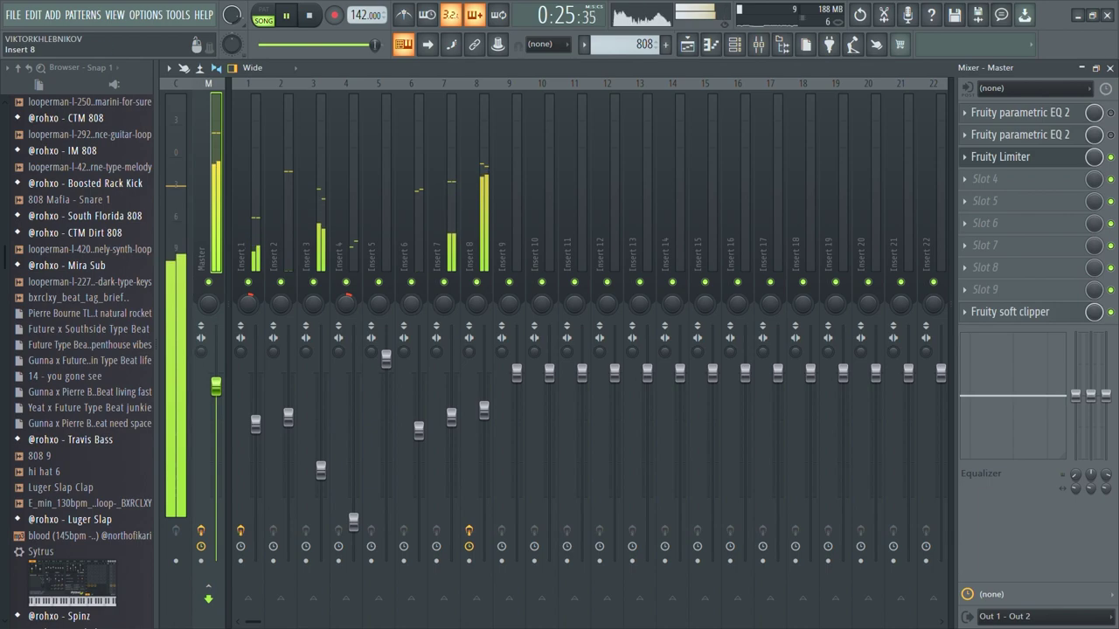
- Place the long-note 808 clips at bars 25 and 29 on Track 3 and delete the hat and snare clips above those bars
key(F5)
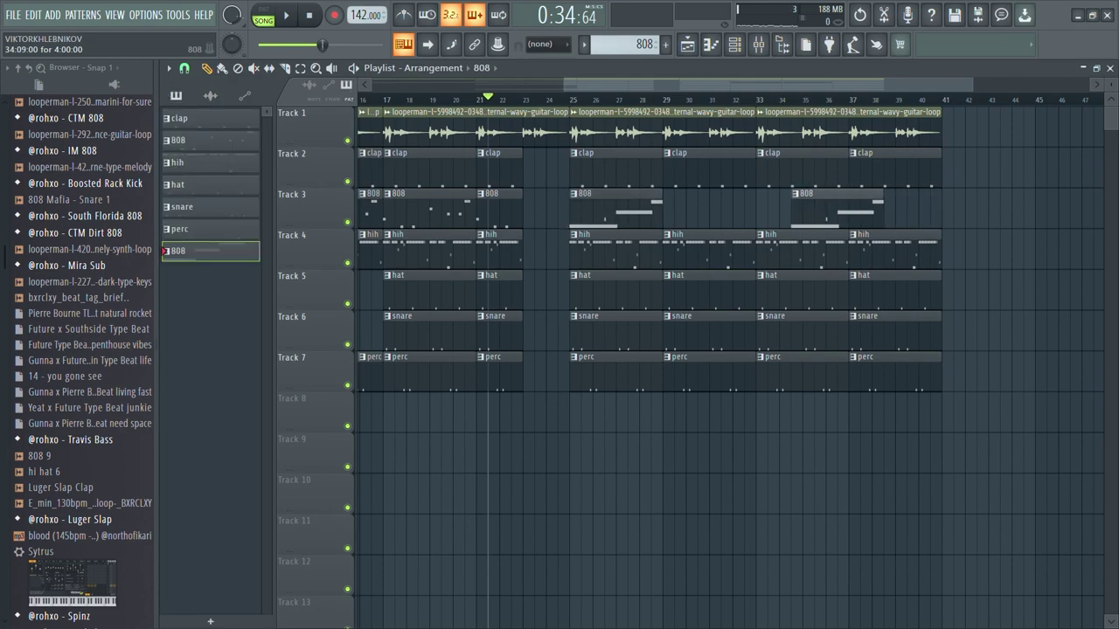
key(space)
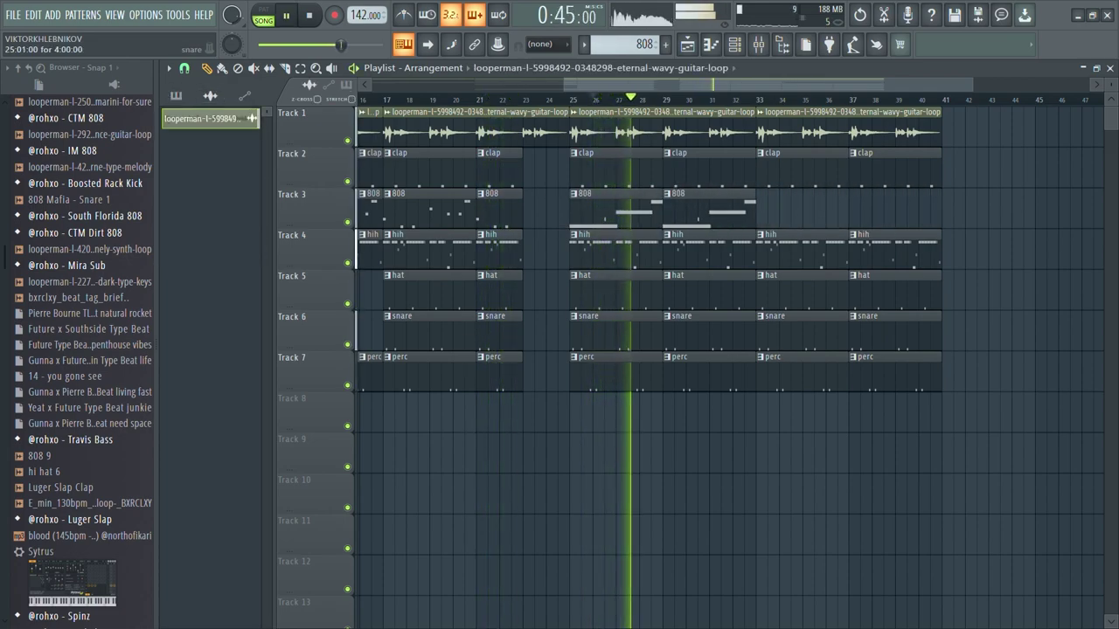
key(Delete)
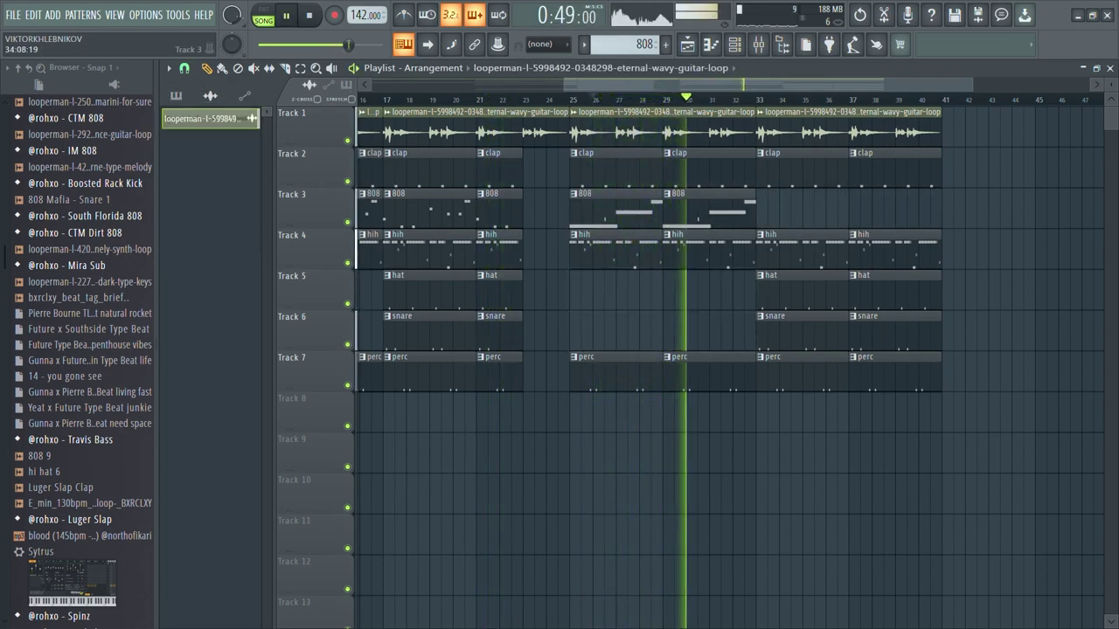
- Add the short-note 808 pattern at bars 33 and 37 on Track 3 and delete the hat clips at those bars
click(187, 250)
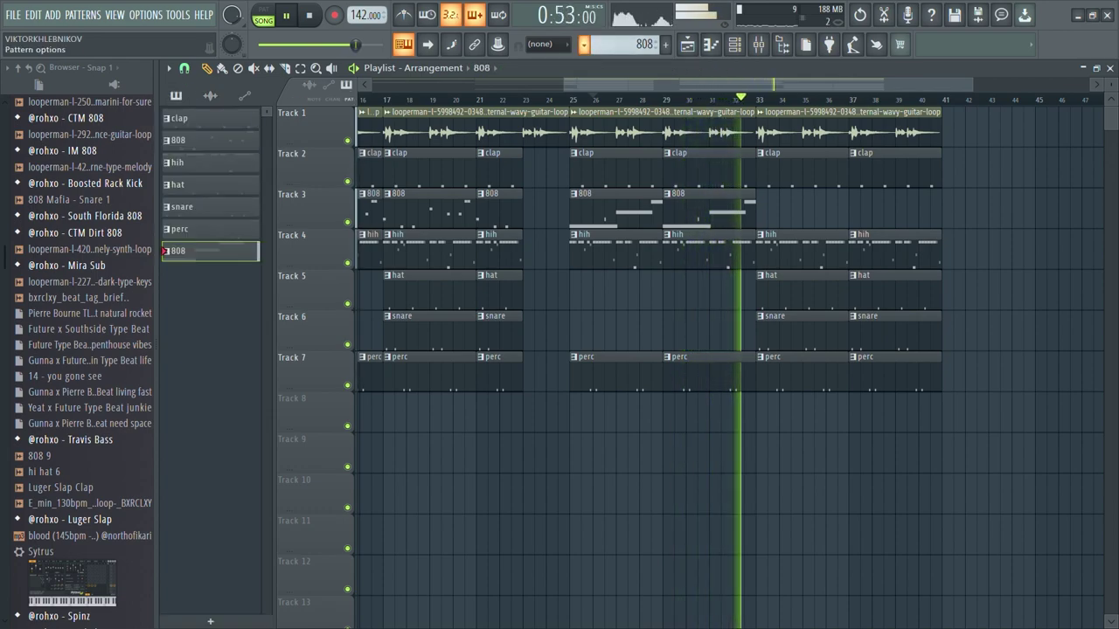
click(179, 140)
click(769, 210)
click(860, 210)
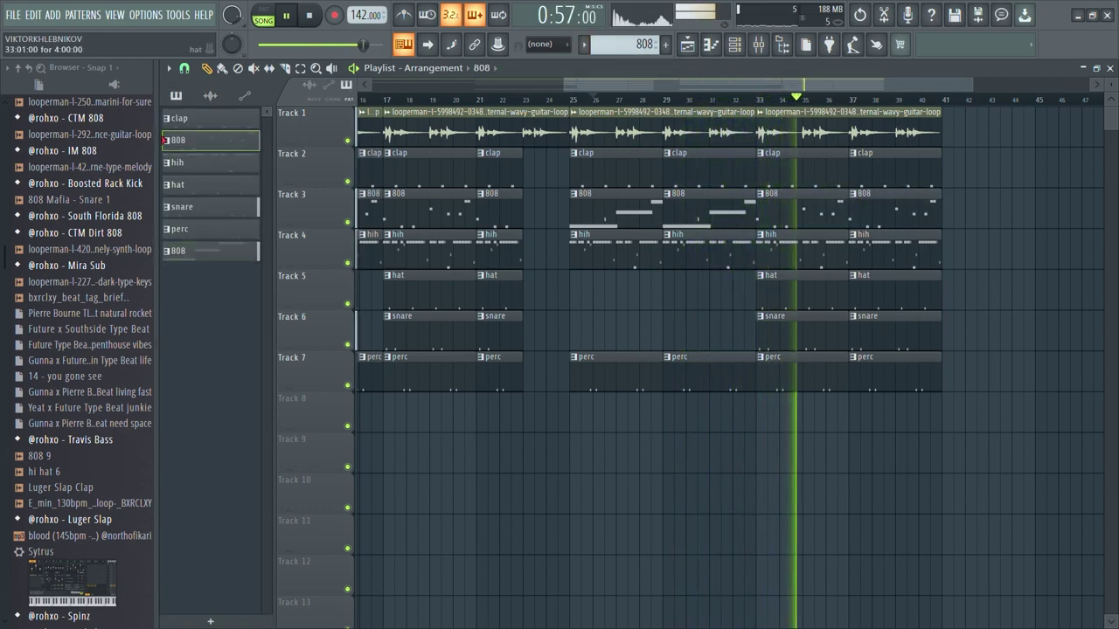
right_click(799, 289)
right_click(891, 288)
- Copy all playlist clips of bars 9 to 24 and paste them at bar 41
scroll(647, 350, down, 3)
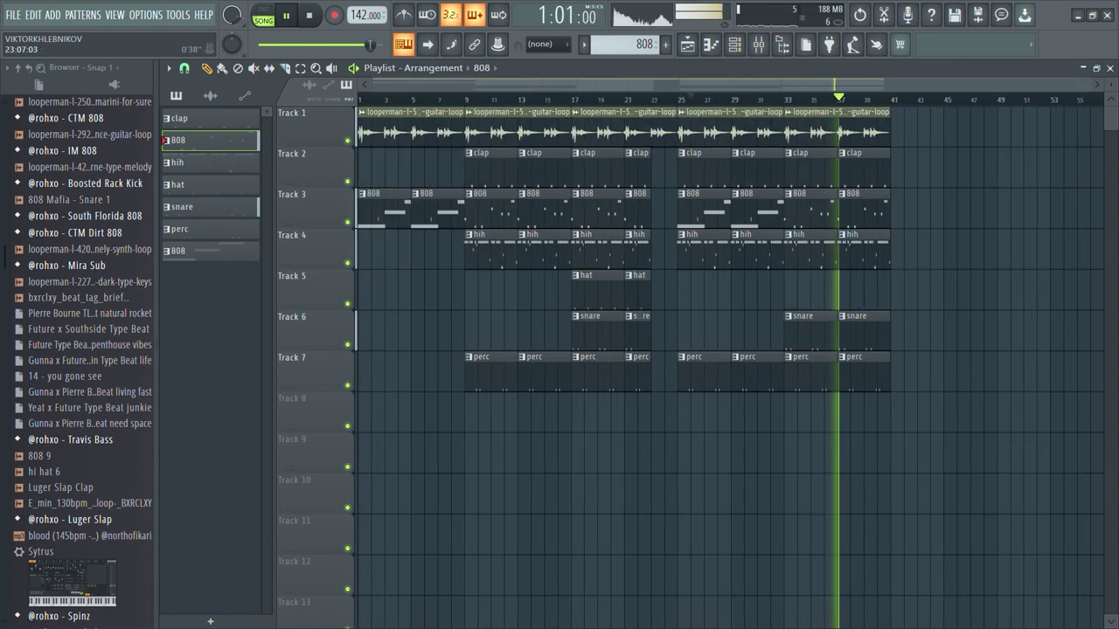
drag(489, 106, 654, 434)
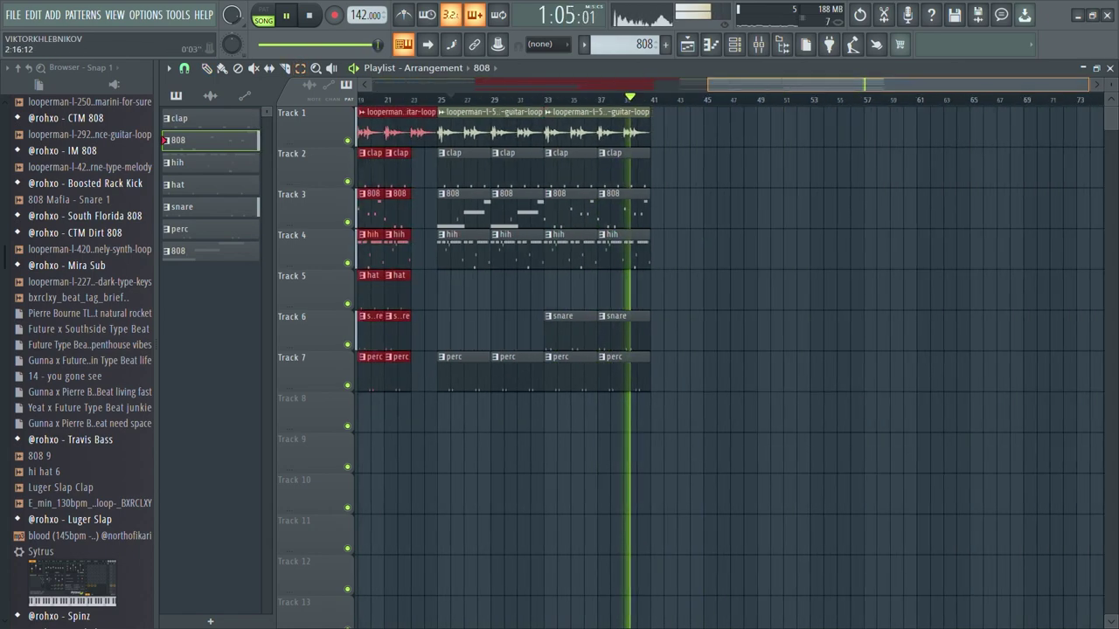
key(ctrl+v)
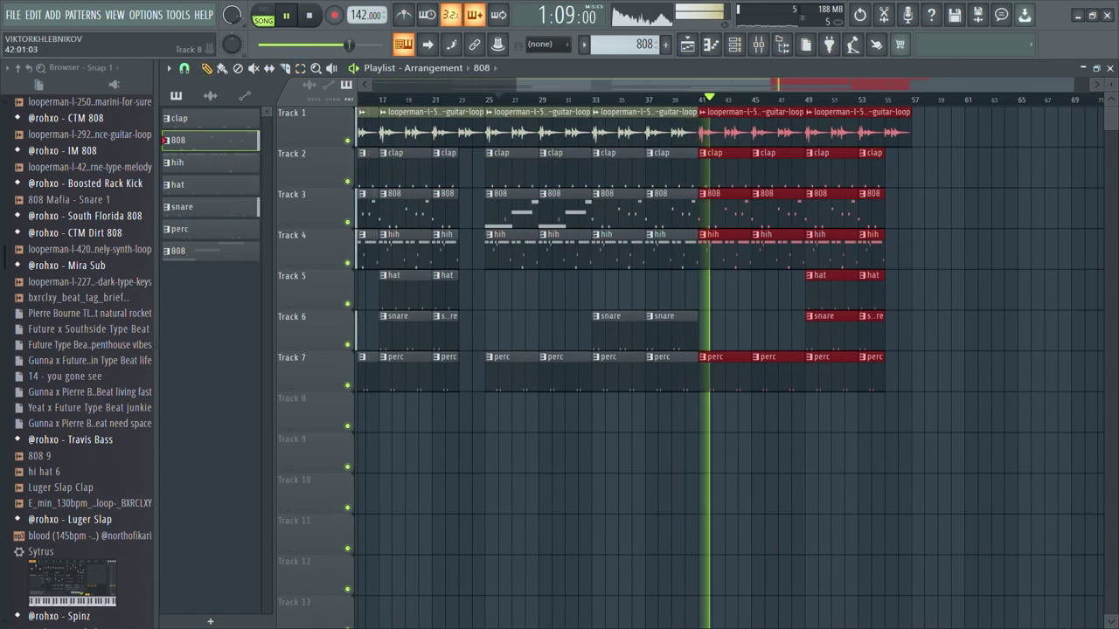
- Delete the perc clips at bars 33 and 37, and duplicate all clips from bar 25 onward to bar 57
right_click(596, 360)
right_click(649, 360)
scroll(648, 367, down, 1)
drag(612, 105, 1081, 512)
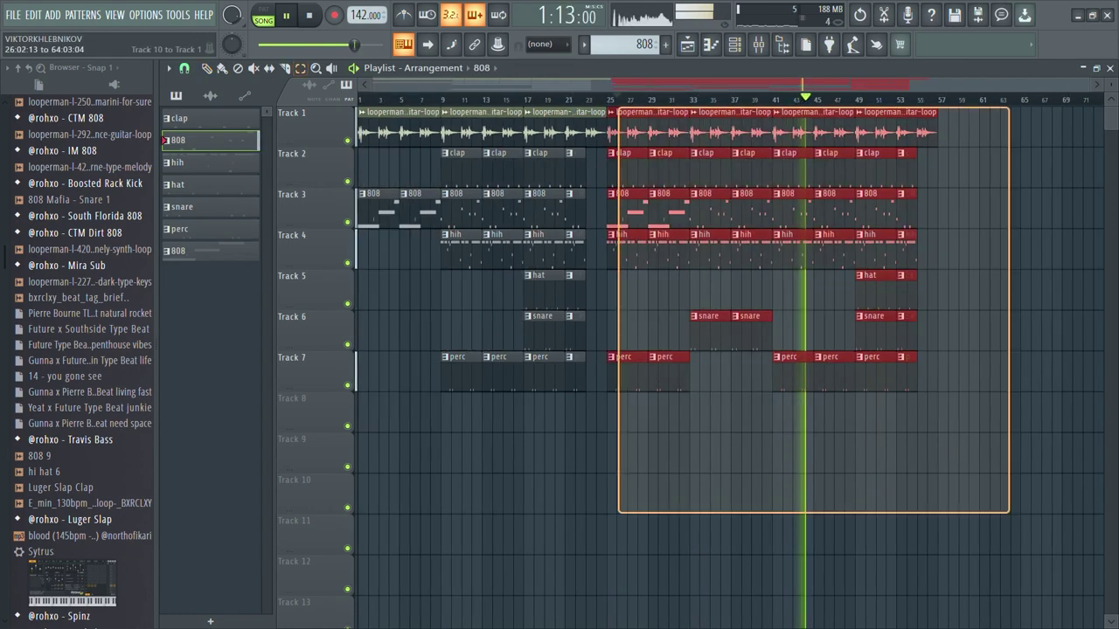
key(ctrl+b)
scroll(787, 349, down, 2)
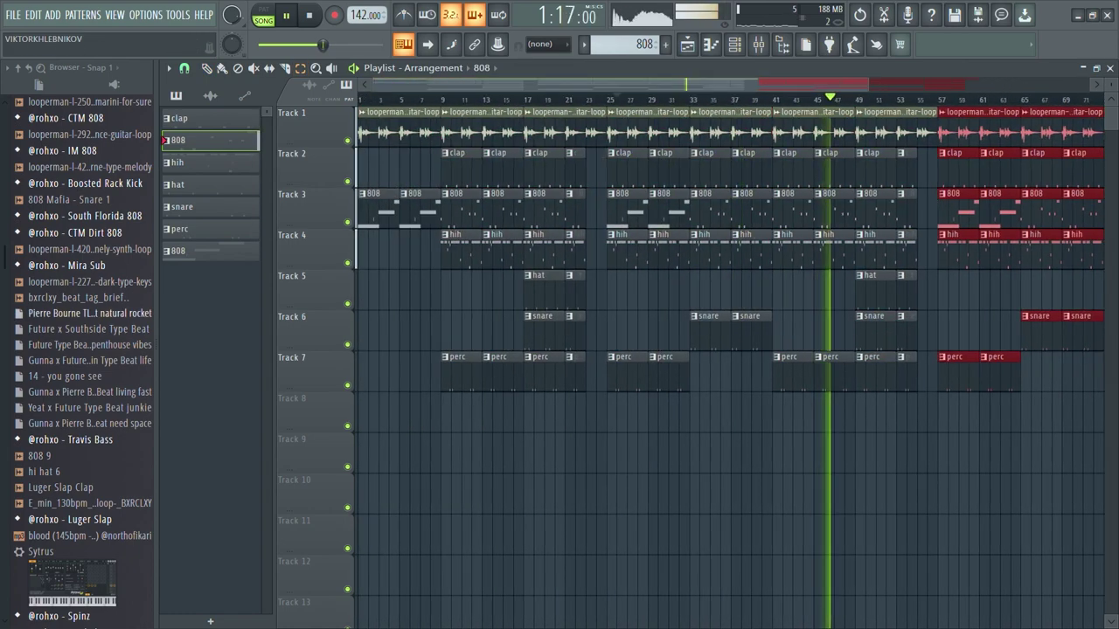
- Stop playback, place the Yo_14_Tag sample at bar 1 of Track 8, and arrange it as two trimmed clips ending at bar 3
key(space)
scroll(79, 262, up, 10)
drag(49, 140, 368, 411)
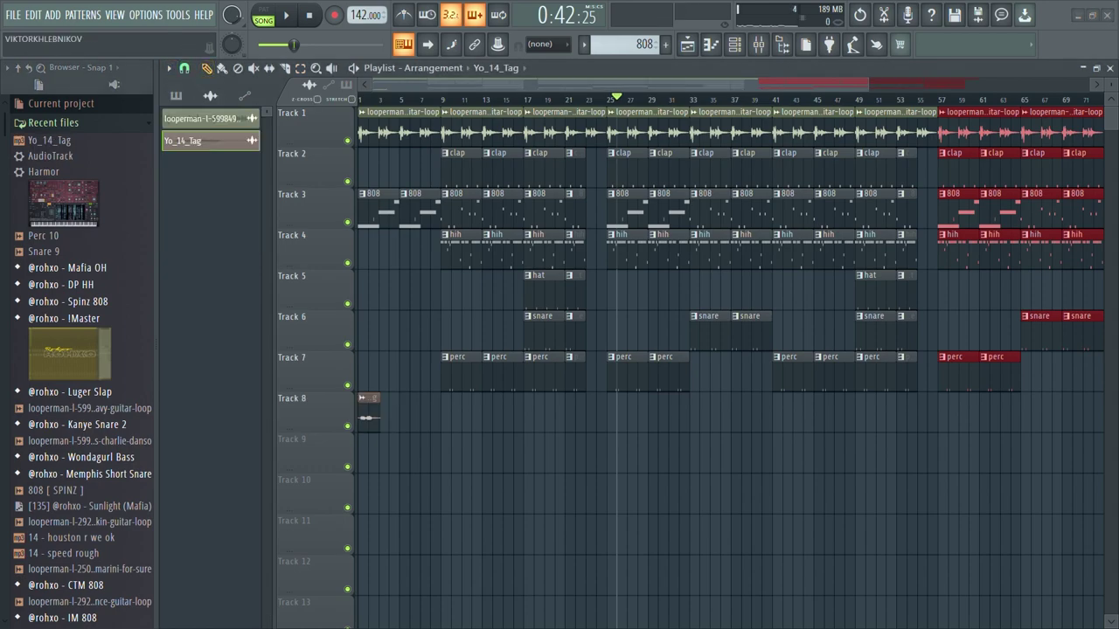
scroll(731, 350, up, 4)
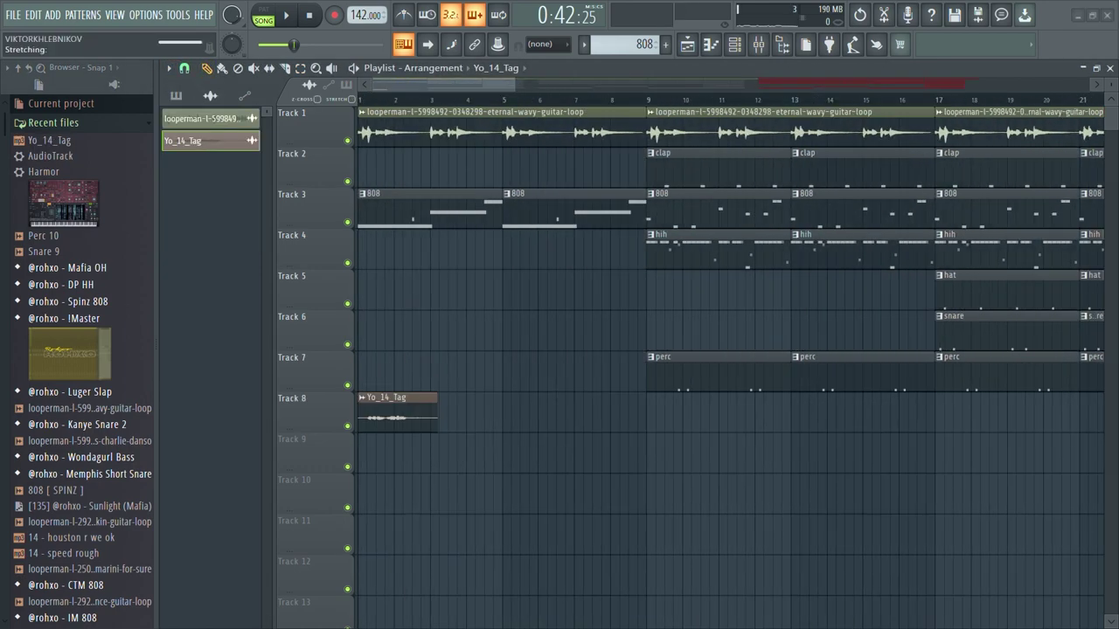
scroll(730, 350, up, 5)
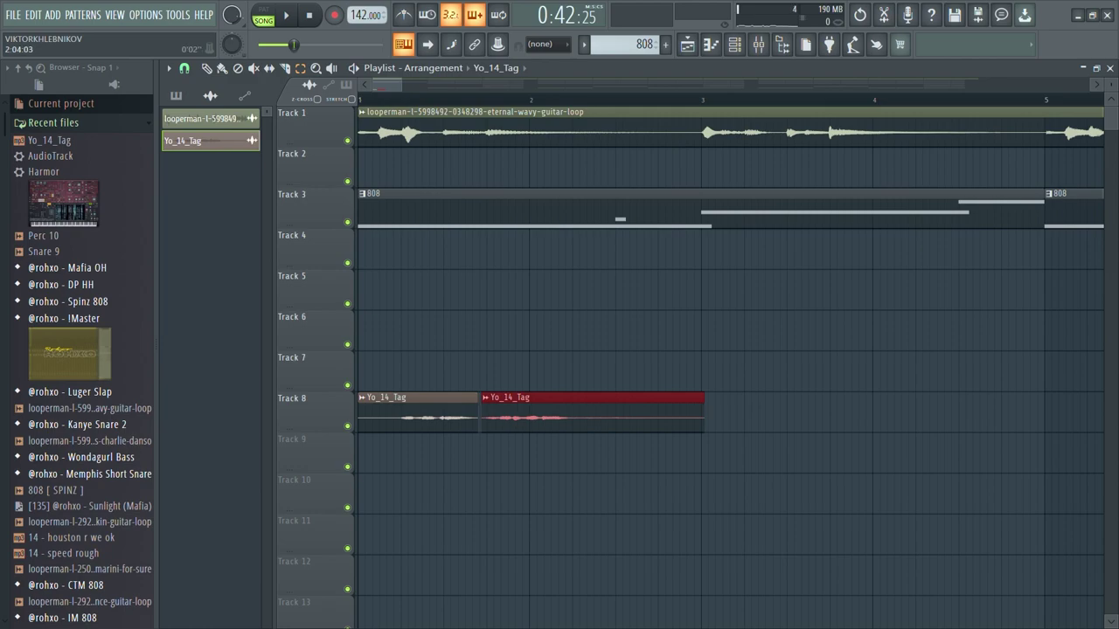
- Duplicate the guitar loop, 808 and Yo_14_Tag clips of bars 1 to 8 to bar 89, and play the song from the start
scroll(489, 410, down, 6)
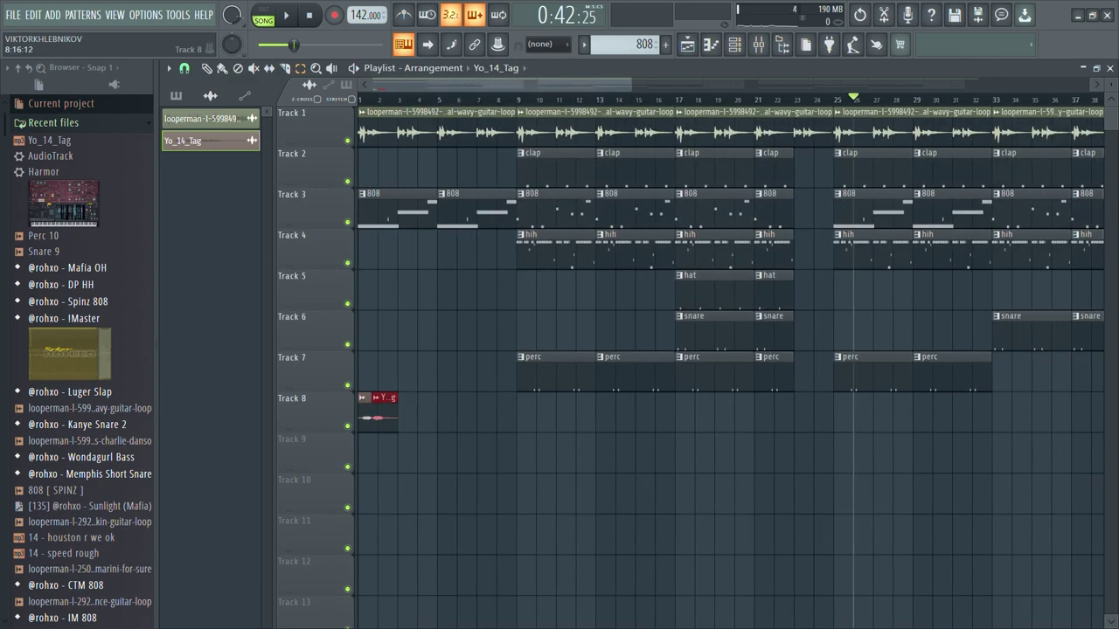
drag(358, 428, 504, 122)
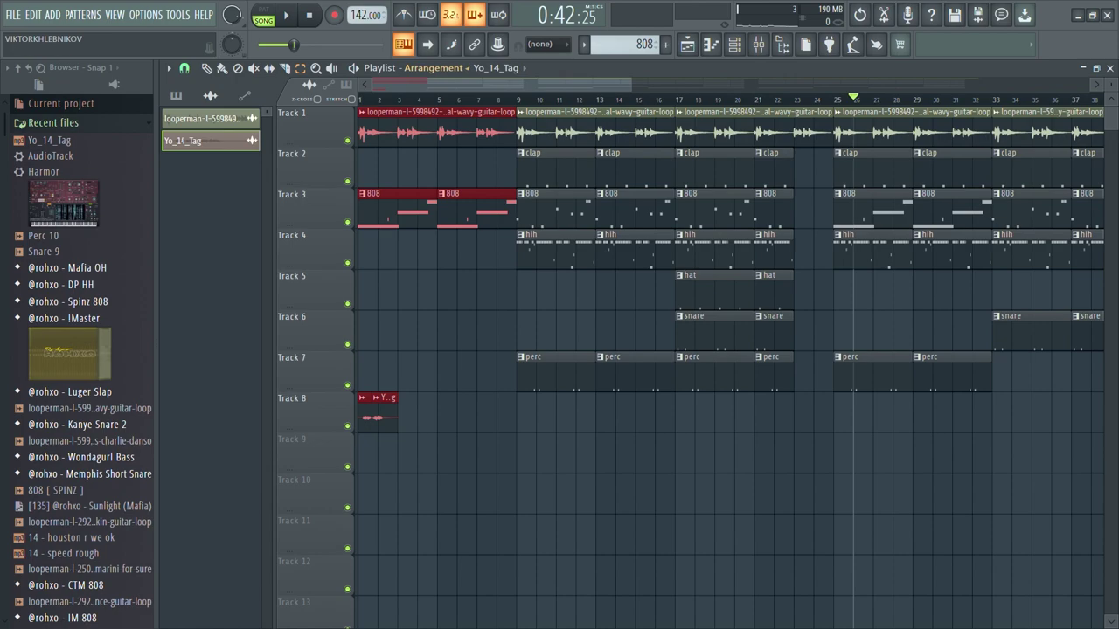
key(ctrl+b)
key(ctrl+b)
key(ctrl+b)
key(ctrl+b)
key(ctrl+b)
key(ctrl+b)
key(ctrl+b)
key(ctrl+b)
key(ctrl+b)
key(ctrl+b)
key(ctrl+b)
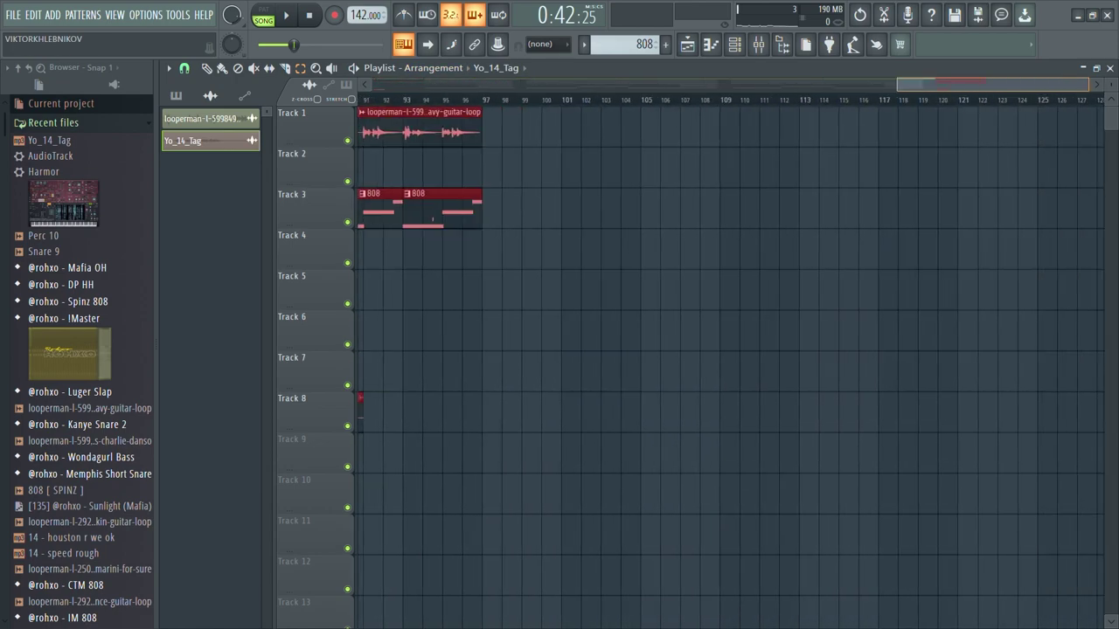
scroll(729, 367, down, 3)
scroll(730, 367, up, 3)
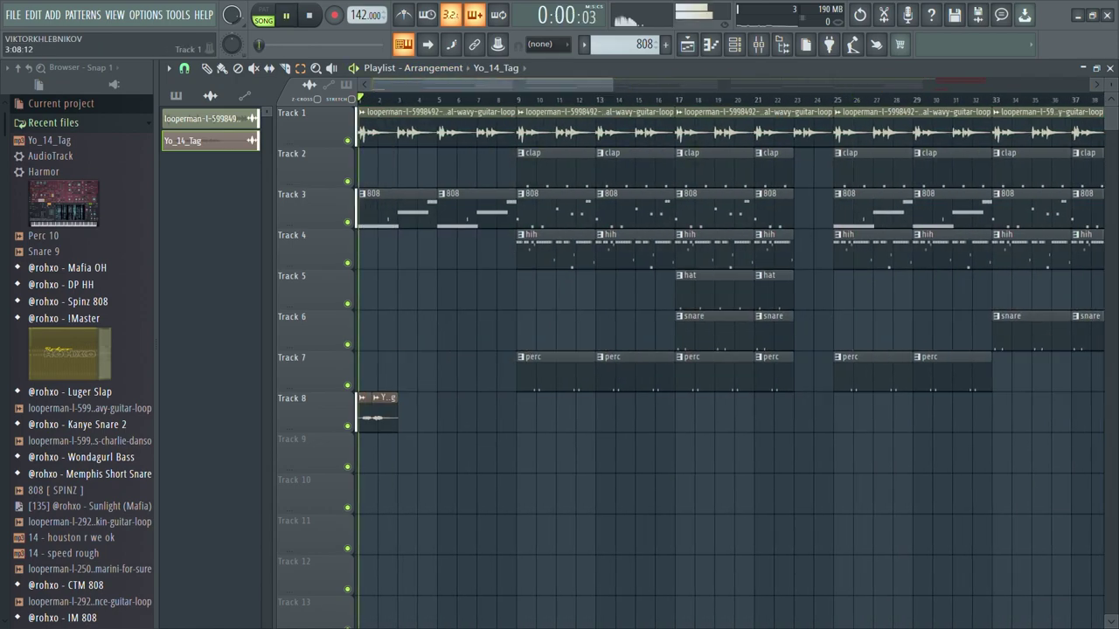
scroll(730, 367, down, 4)
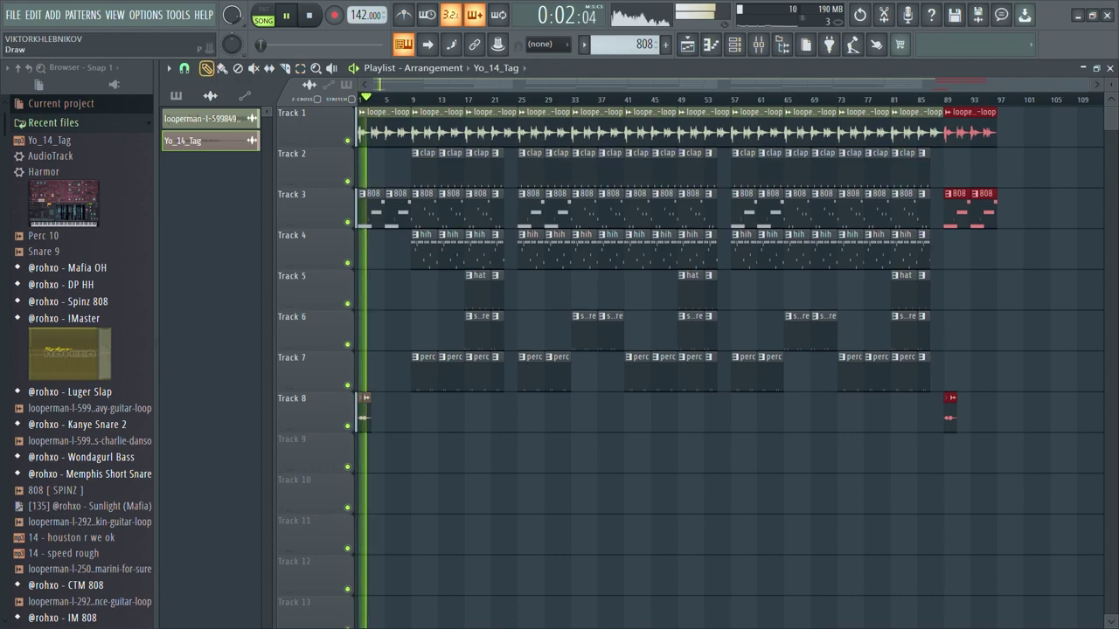